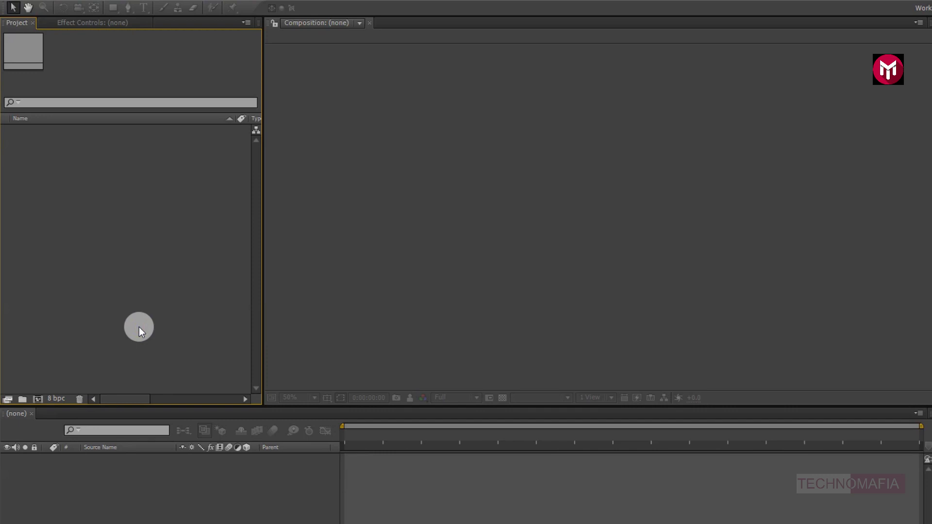
# - Create a 1080p, 30 fps comp named Smoke, changing its duration from 12 to 5 seconds
pyautogui.click(39, 398)
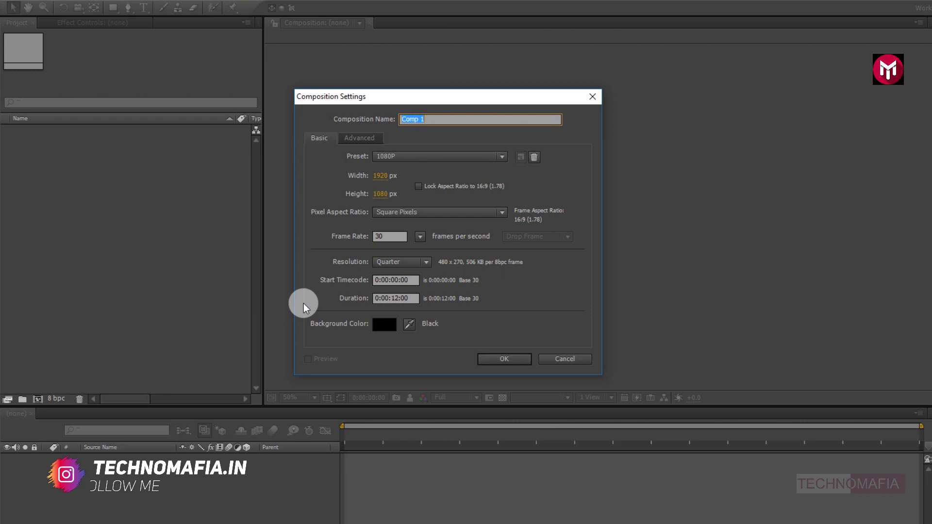
pyautogui.press('BackSpace')
pyautogui.write('Smoke')
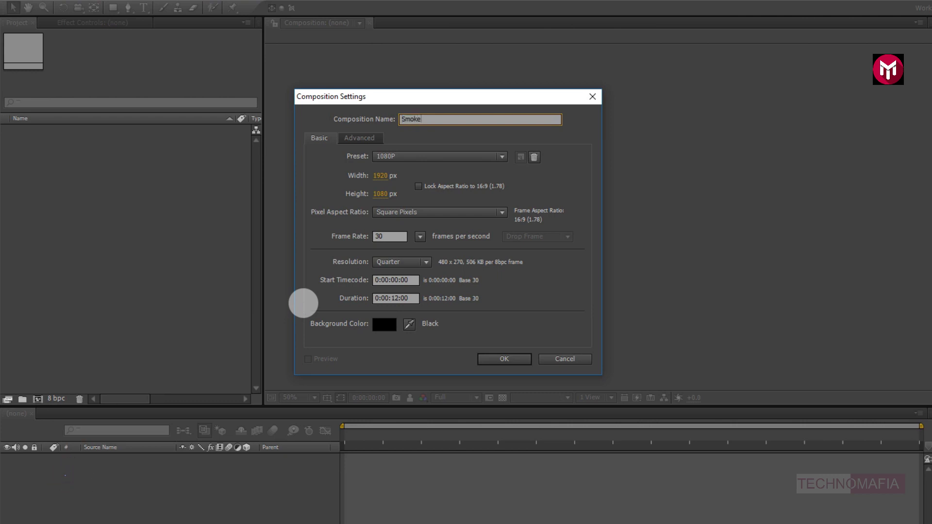
pyautogui.click(394, 297)
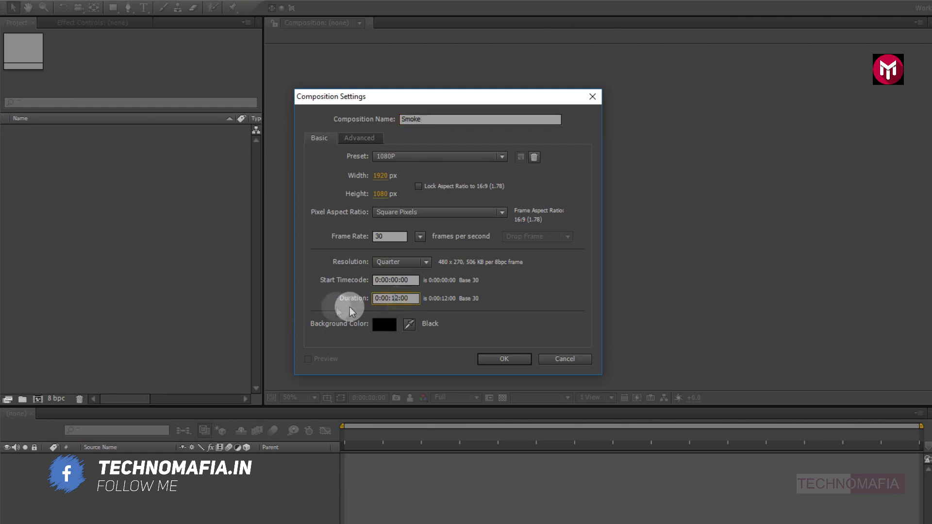
pyautogui.press('BackSpace')
pyautogui.press('BackSpace')
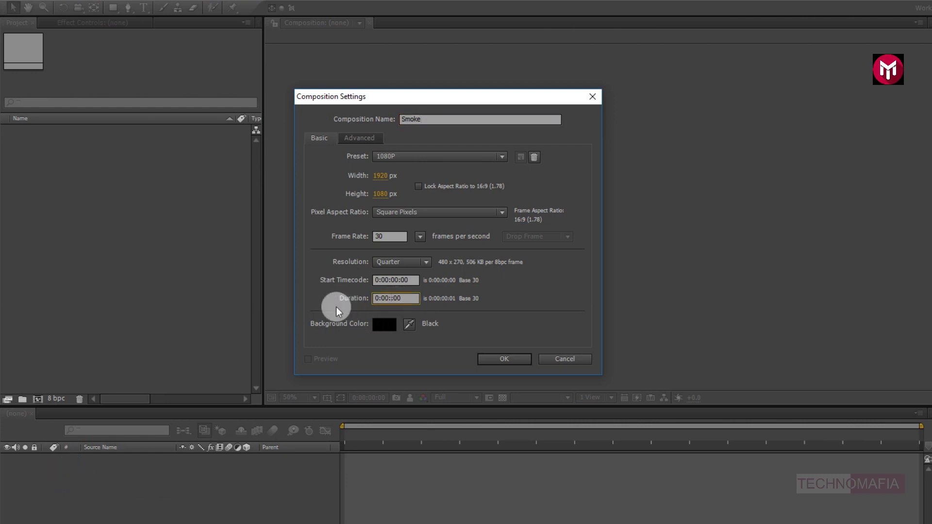
pyautogui.write('05')
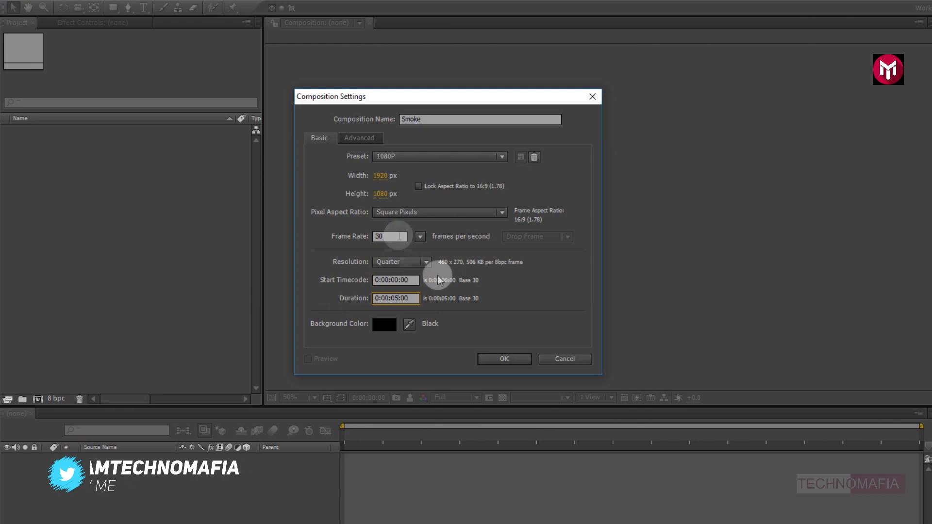
pyautogui.click(493, 359)
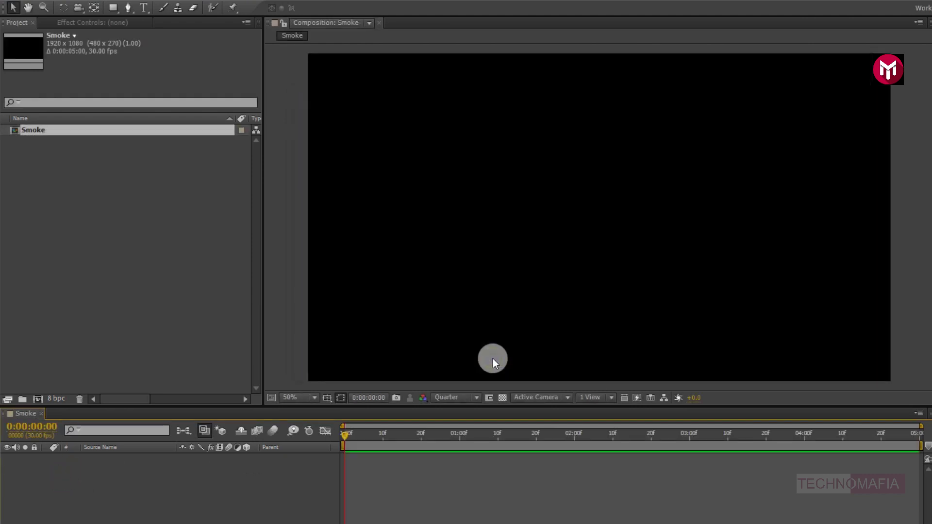
# - Add a white solid named Noise and draw a rectangular mask across it as a wide band
pyautogui.rightClick(118, 492)
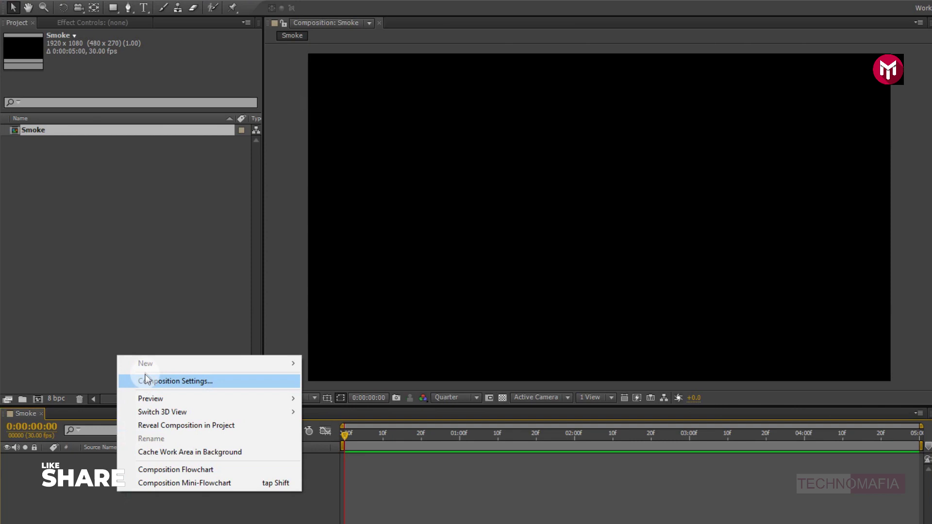
pyautogui.moveTo(146, 364)
pyautogui.click(339, 395)
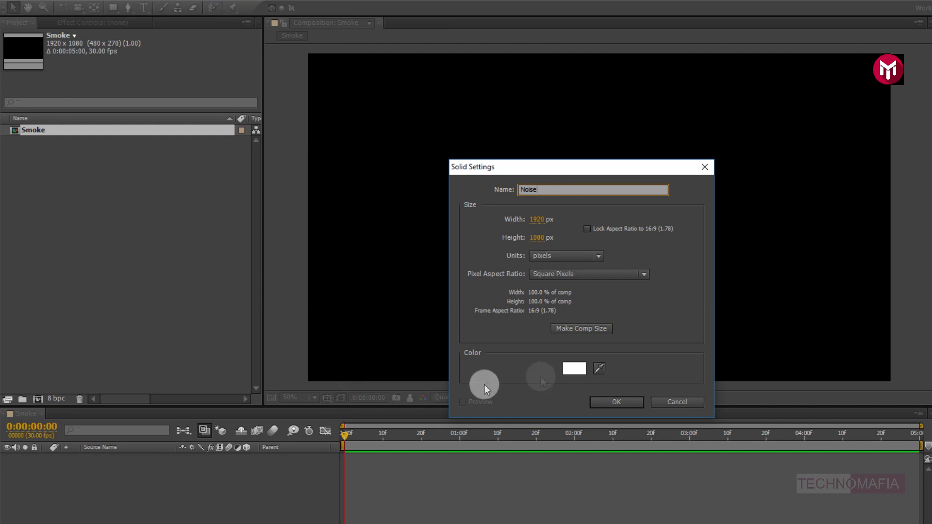
pyautogui.click(605, 401)
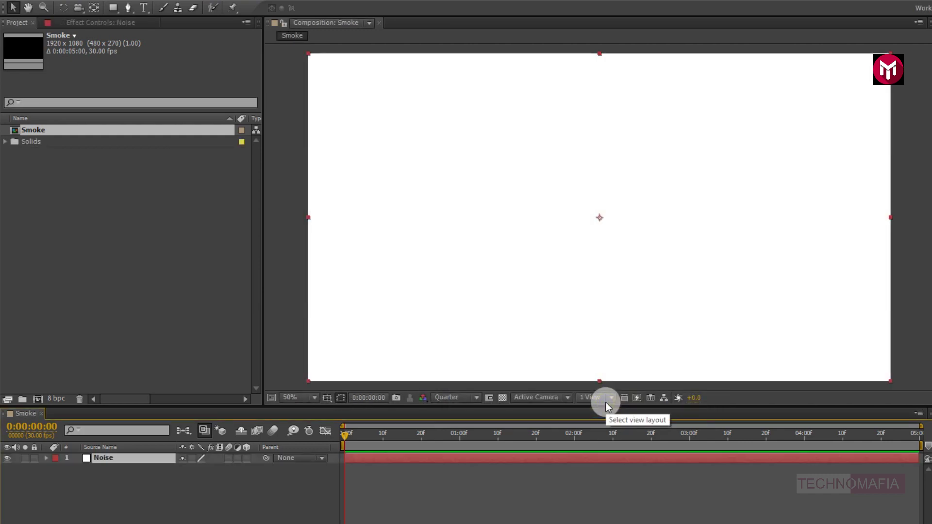
pyautogui.click(112, 7)
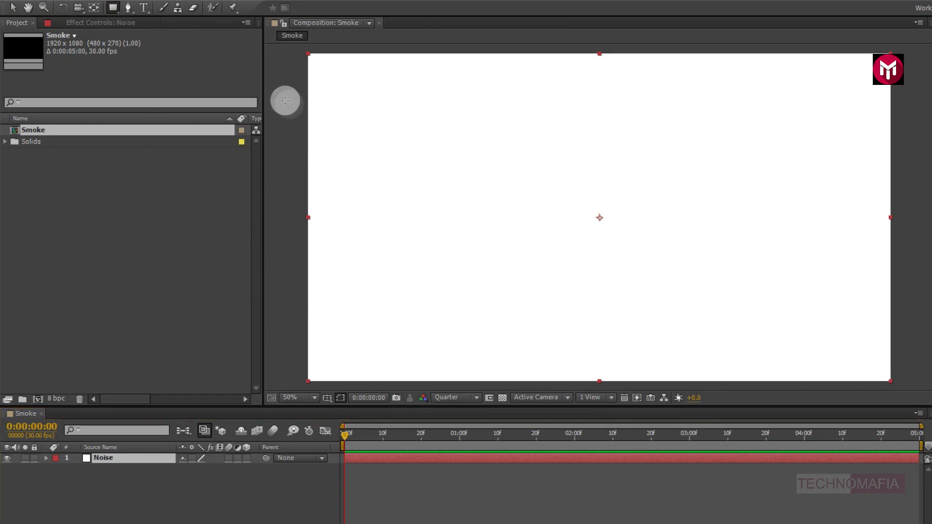
pyautogui.moveTo(290, 104); pyautogui.dragTo(918, 332)
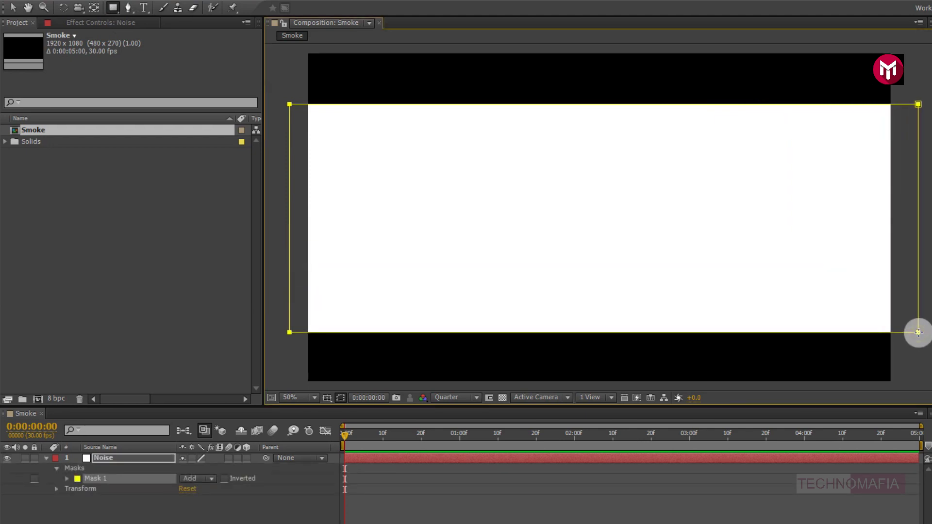
# - At 2 seconds, twirl open Mask 1 and set a Mask Path keyframe
pyautogui.click(573, 434)
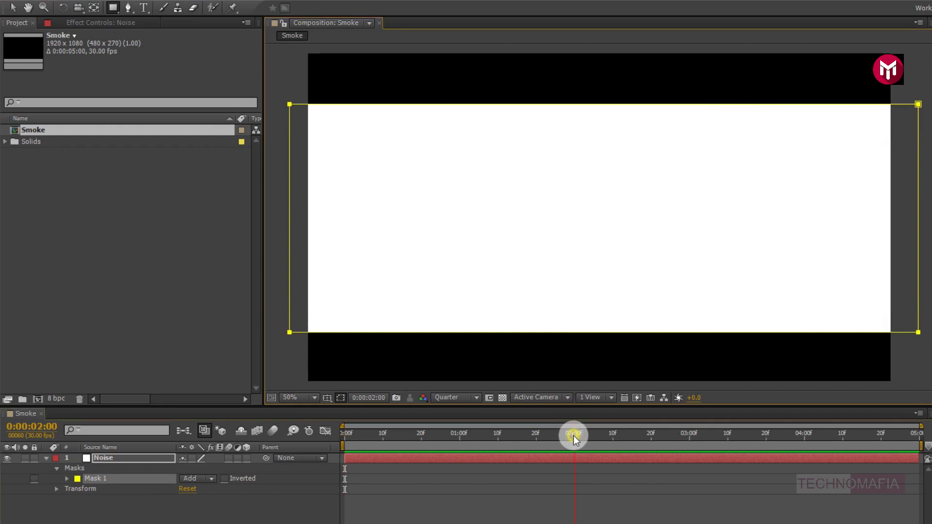
pyautogui.click(72, 489)
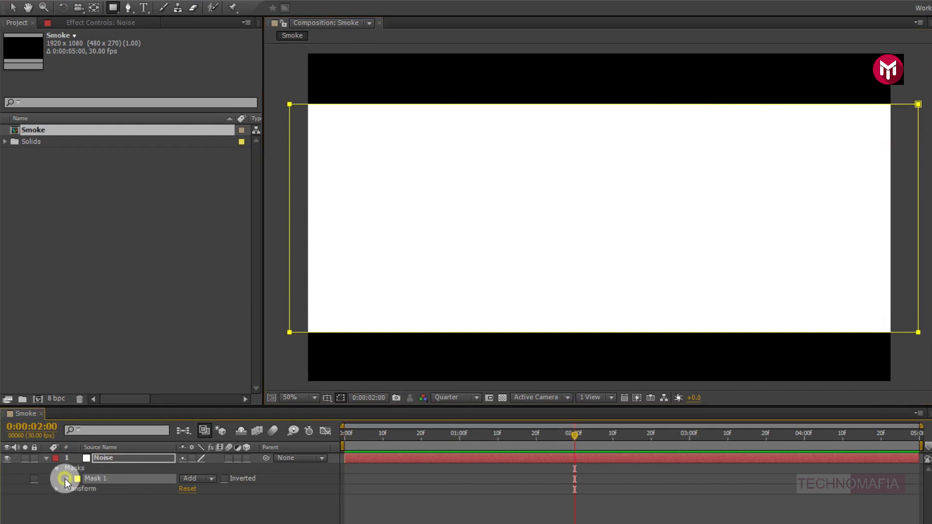
pyautogui.click(66, 479)
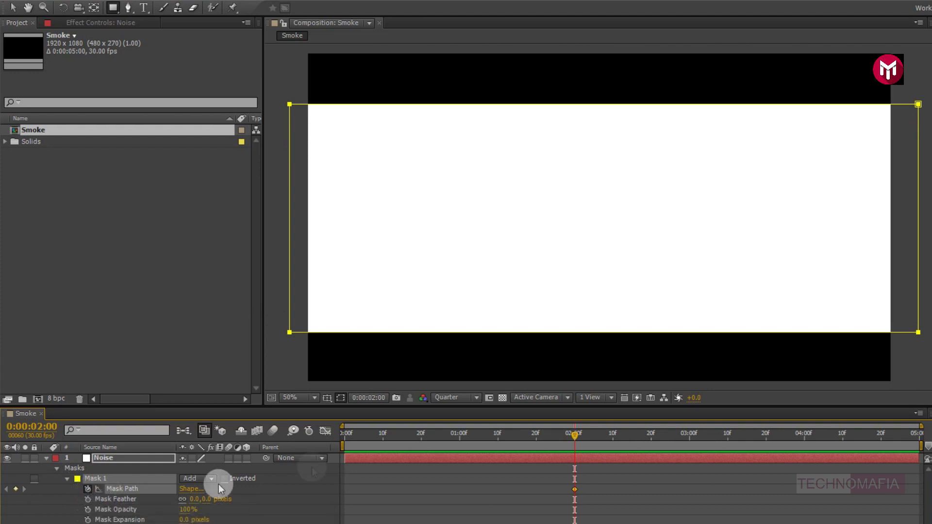
# - At 0 s, drag the mask's right vertices to the left edge, then scrub to check the widening
pyautogui.click(343, 433)
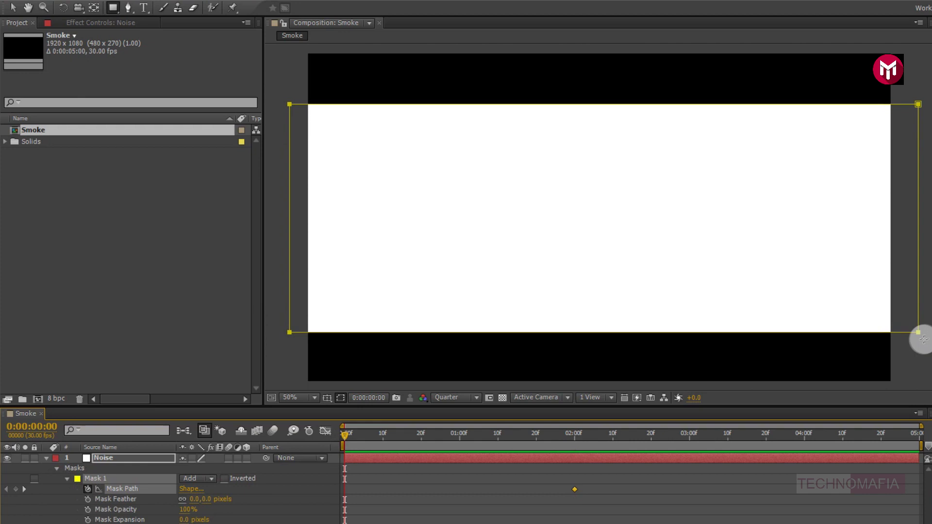
pyautogui.click(13, 8)
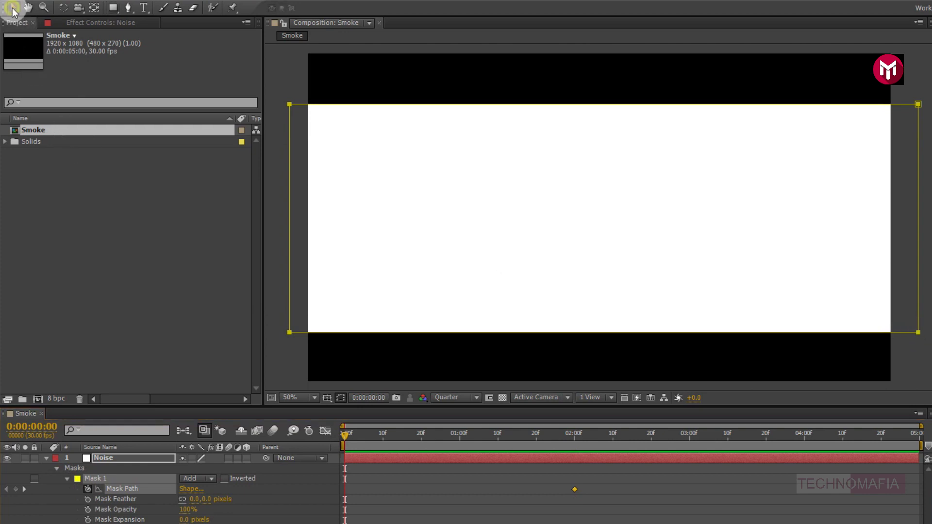
pyautogui.click(918, 334)
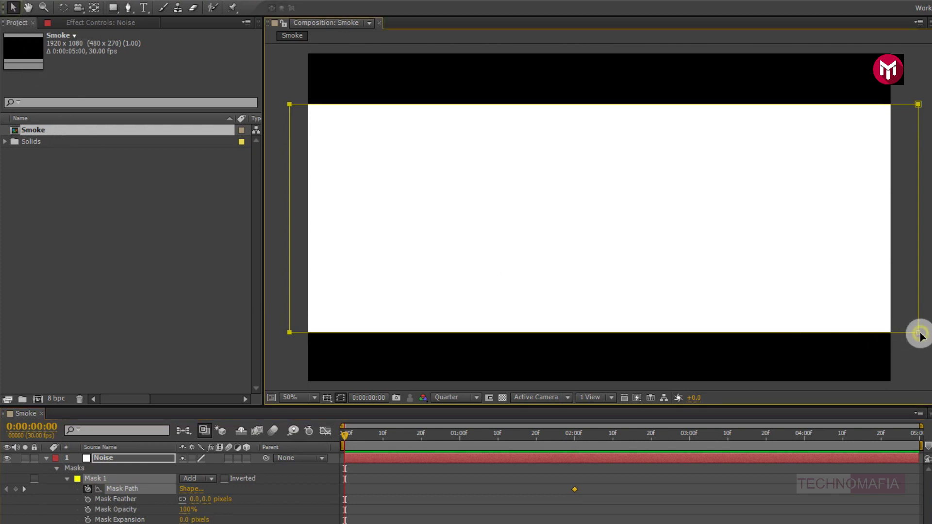
pyautogui.moveTo(917, 334); pyautogui.dragTo(300, 333)
pyautogui.moveTo(918, 104); pyautogui.dragTo(303, 122)
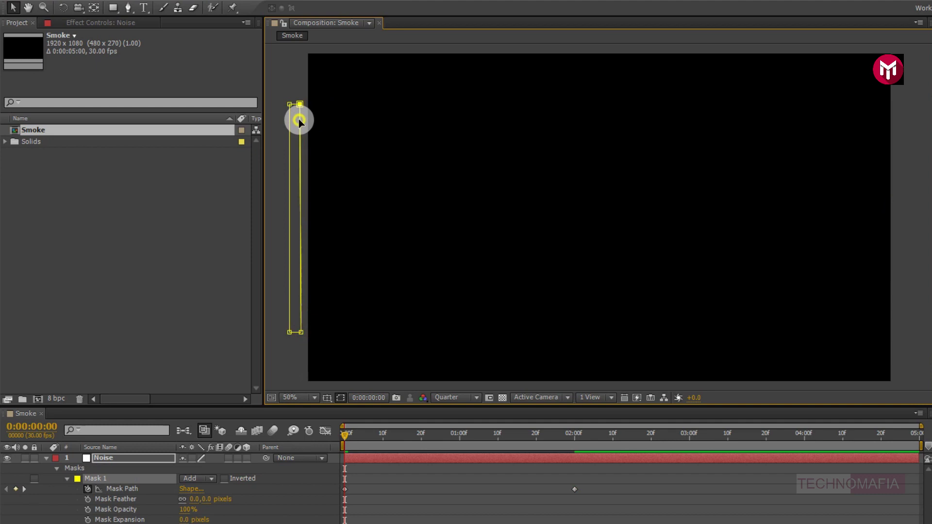
pyautogui.click(351, 433)
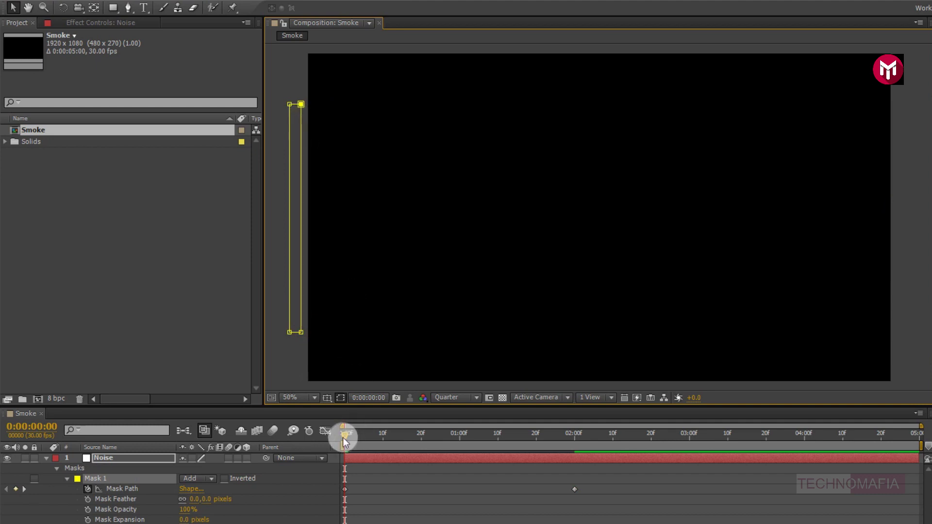
pyautogui.moveTo(351, 437); pyautogui.dragTo(573, 433)
# - Keyframe the mask path at 3 s, then at 5 s drag its left vertices to the right edge
pyautogui.click(690, 433)
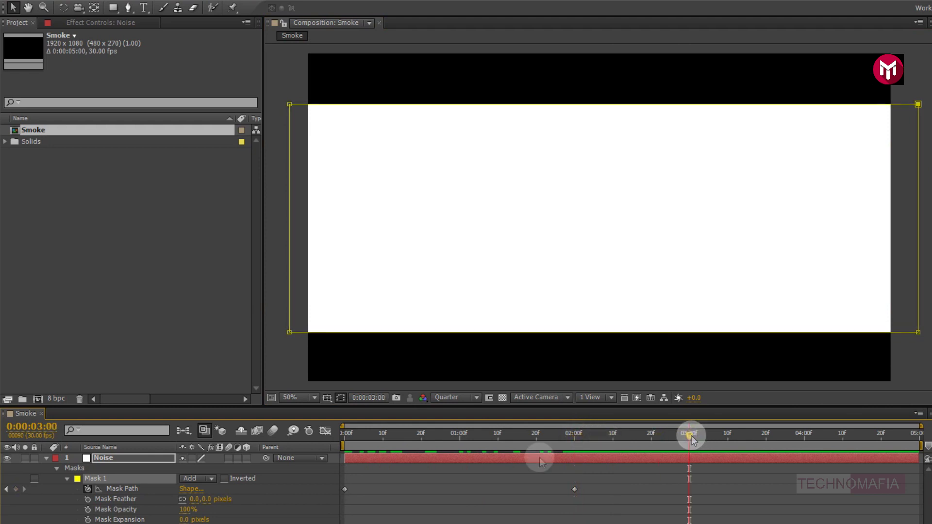
pyautogui.click(23, 491)
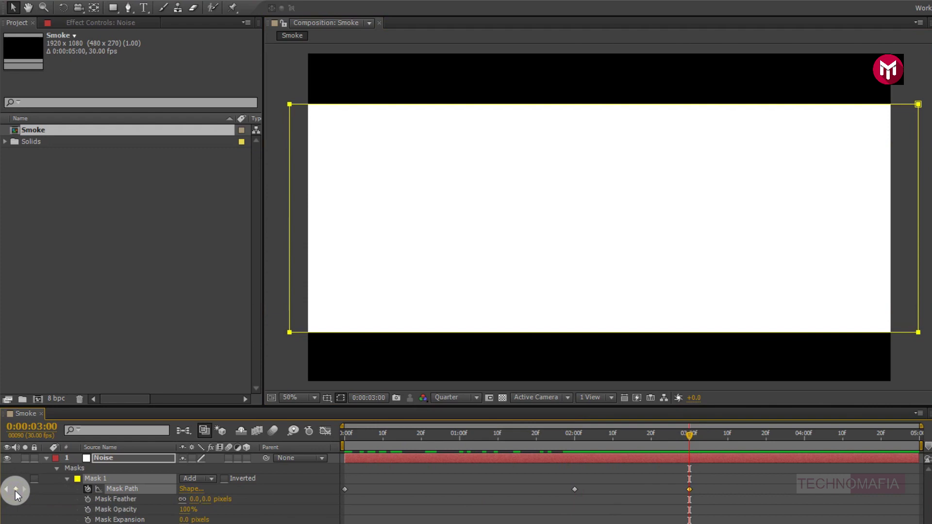
pyautogui.click(920, 442)
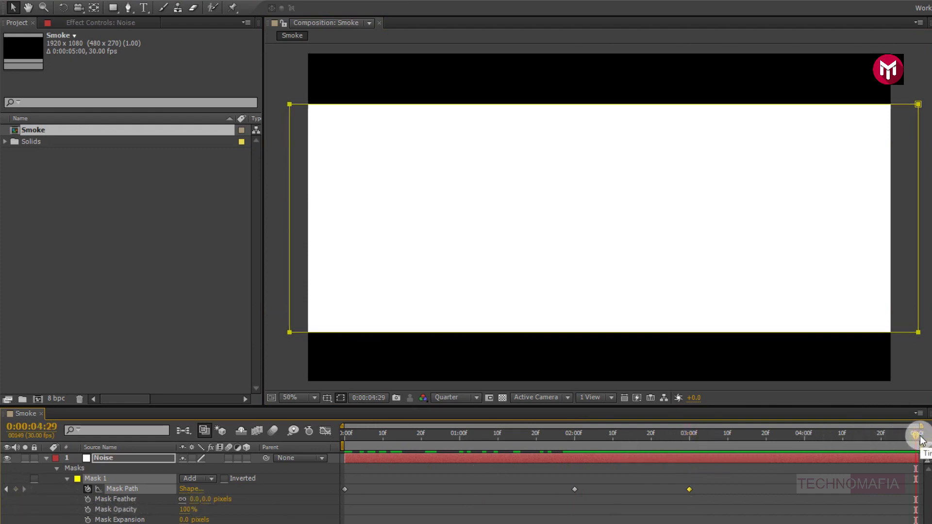
pyautogui.click(288, 333)
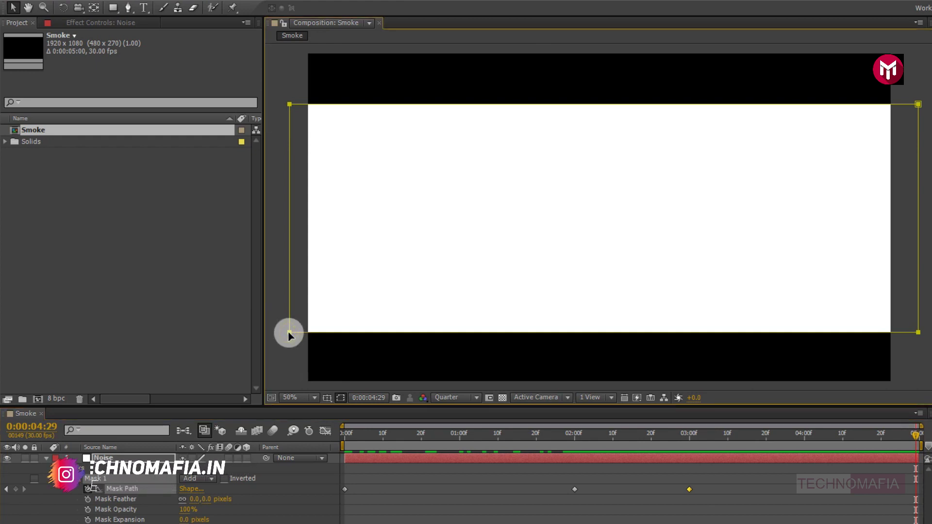
pyautogui.click(289, 333)
pyautogui.moveTo(289, 333); pyautogui.dragTo(901, 334)
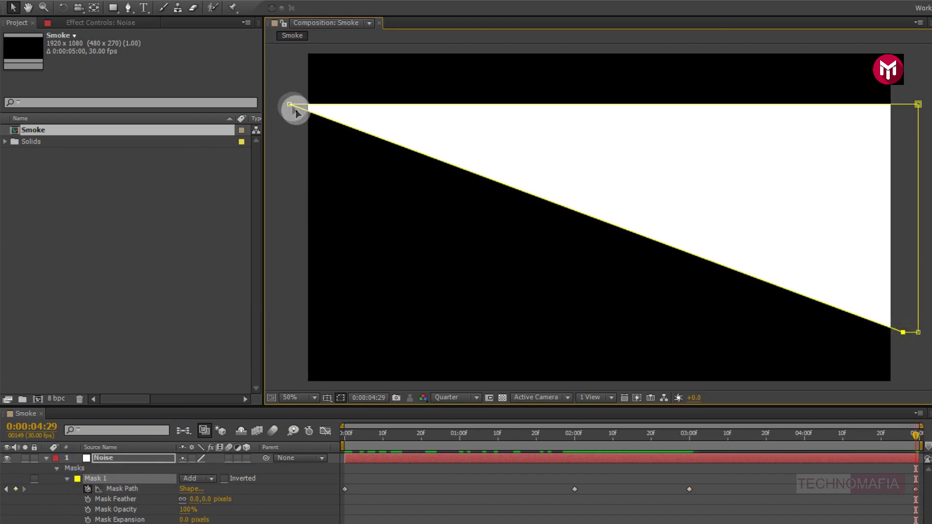
pyautogui.moveTo(290, 104); pyautogui.dragTo(876, 141)
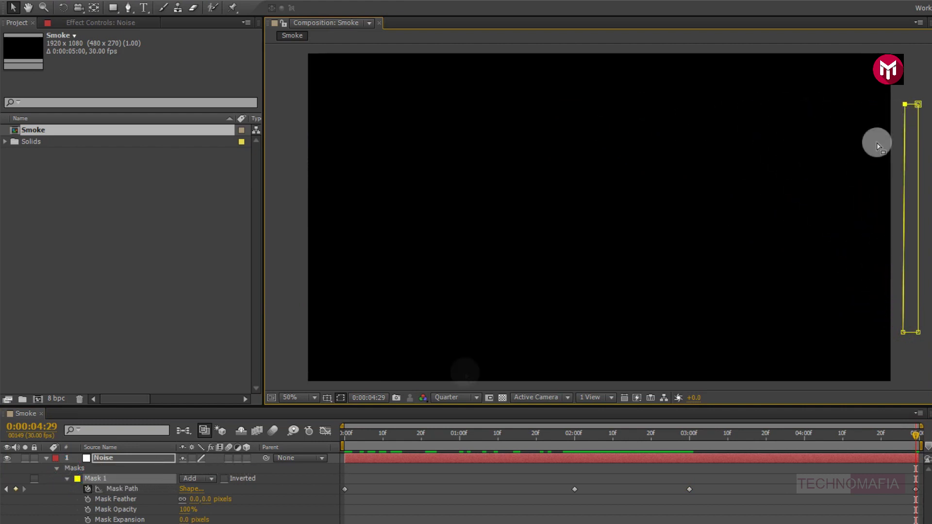
# - Preview the mask wipe from the start of the comp
pyautogui.click(347, 434)
pyautogui.press('space')
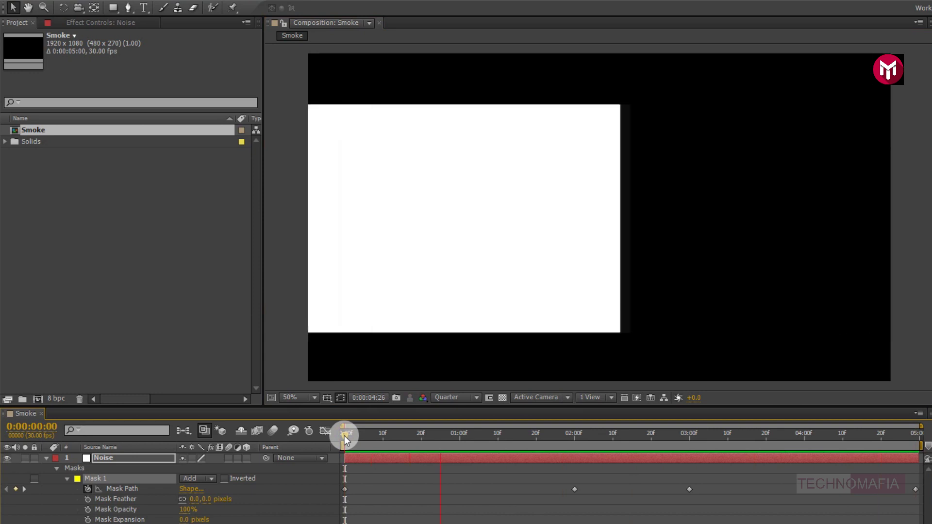
pyautogui.press('space')
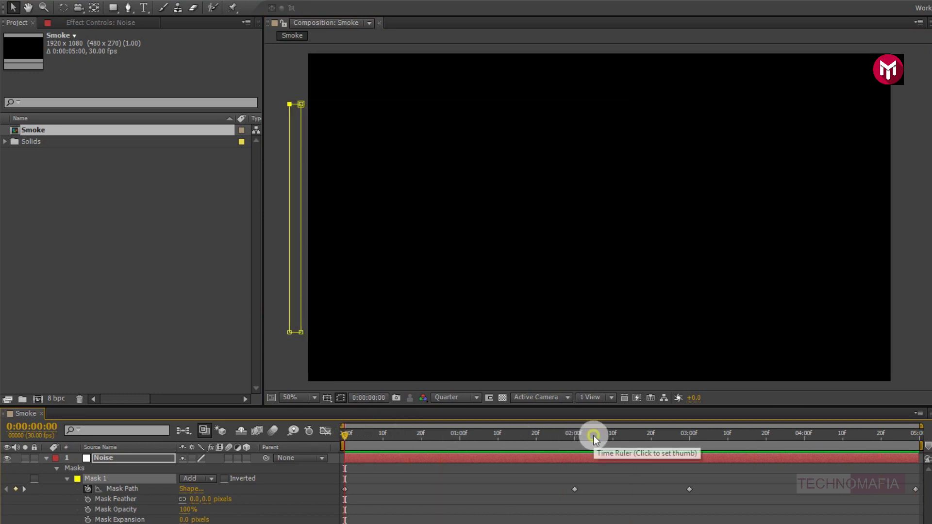
# - At 0:00:02:05, scrub Mask 1's feather to 402 pixels and collapse the layer's properties
pyautogui.click(593, 435)
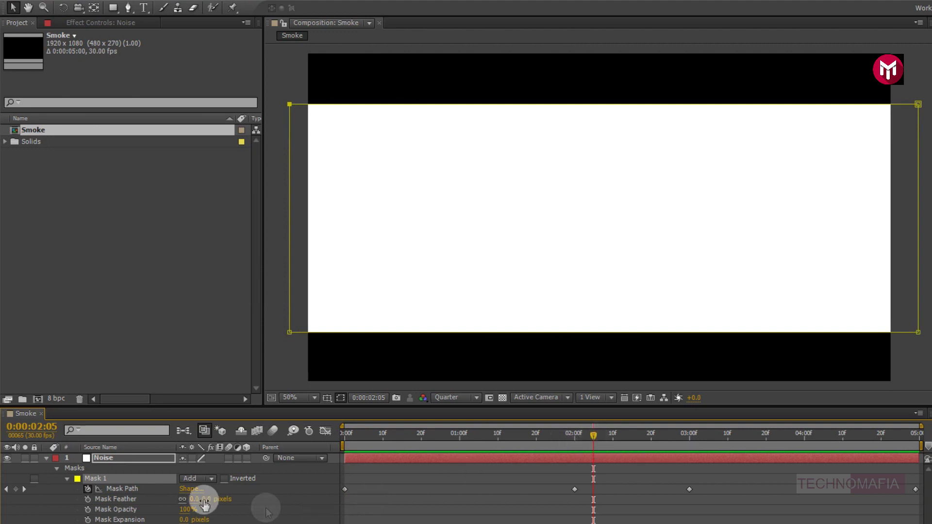
pyautogui.moveTo(193, 499); pyautogui.dragTo(375, 502)
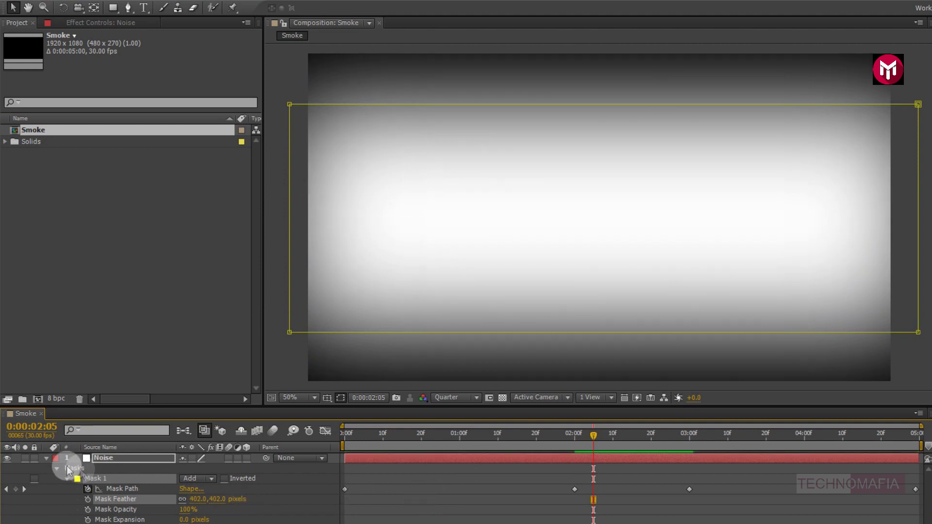
pyautogui.click(47, 460)
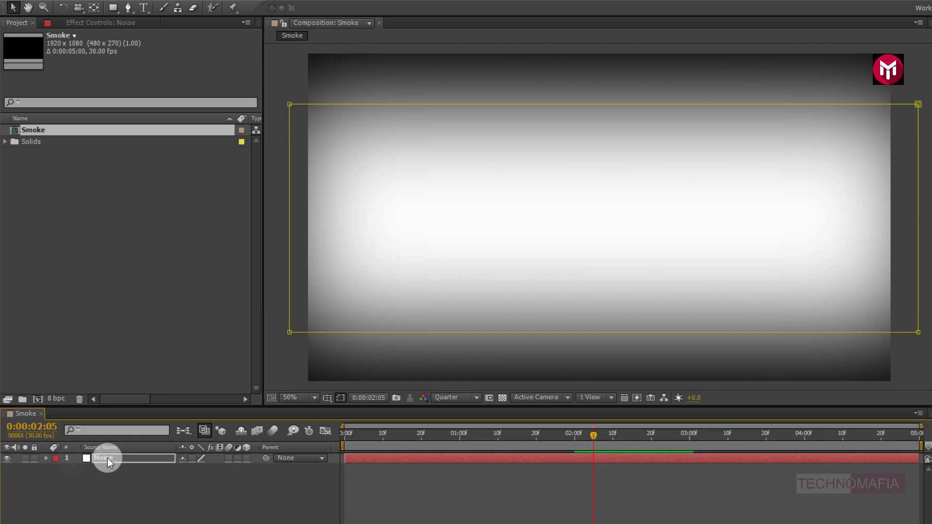
# - Apply Turbulent Displace to Noise via a 'turb' search, with Amount 176 and Size 40
pyautogui.click(118, 459)
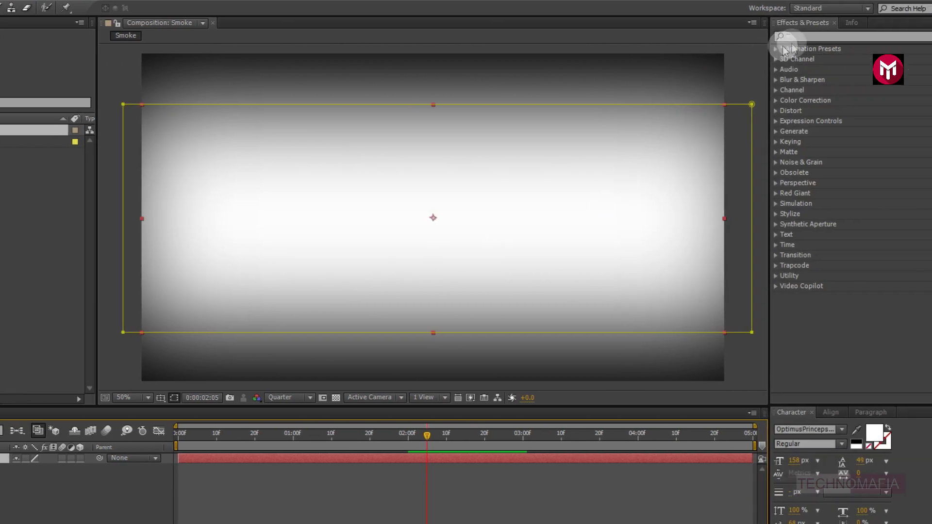
pyautogui.click(793, 37)
pyautogui.write('t')
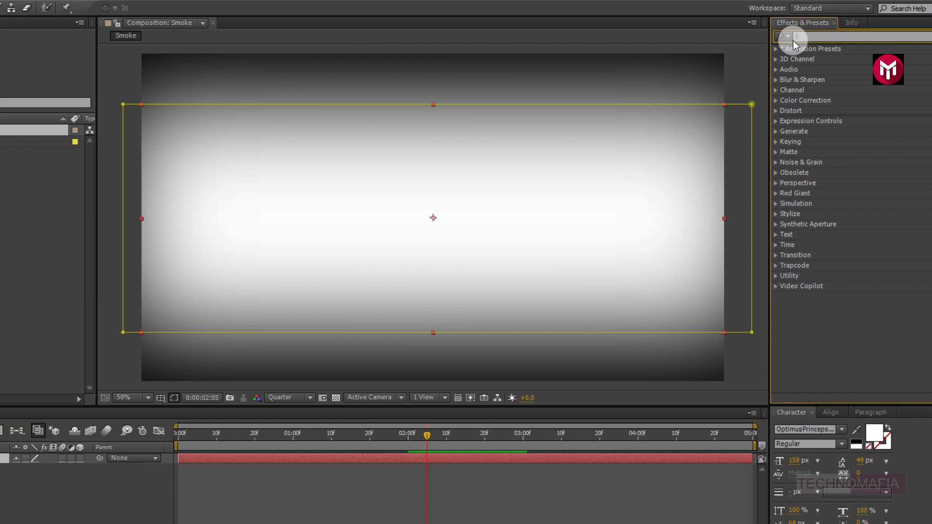
pyautogui.write('urb')
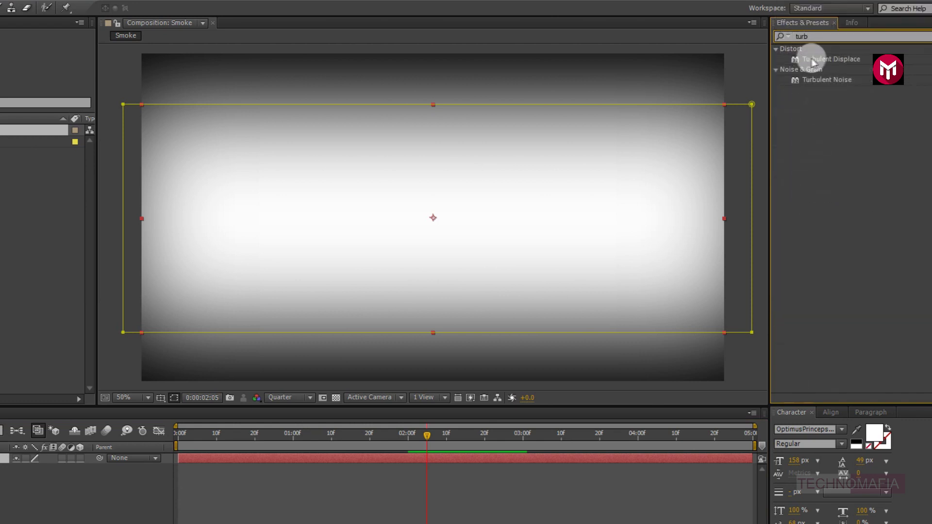
pyautogui.doubleClick(813, 60)
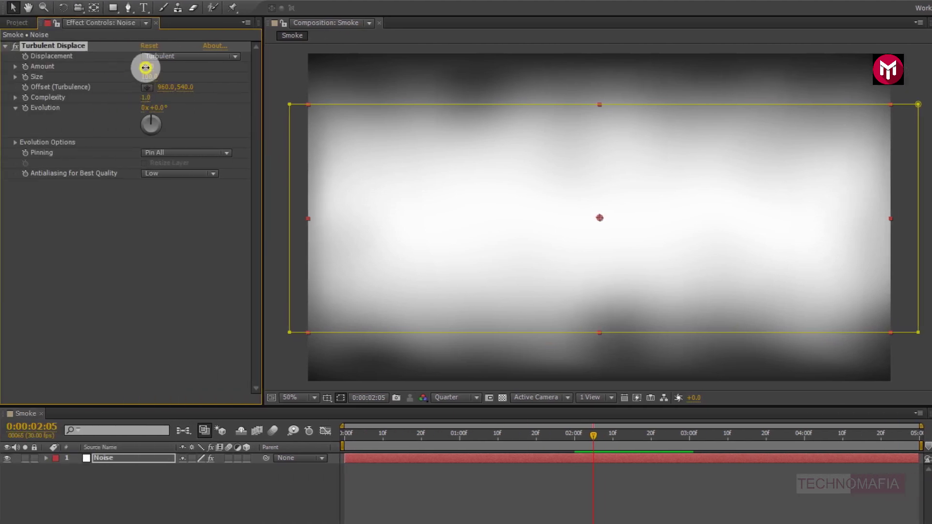
pyautogui.moveTo(163, 67); pyautogui.dragTo(171, 68)
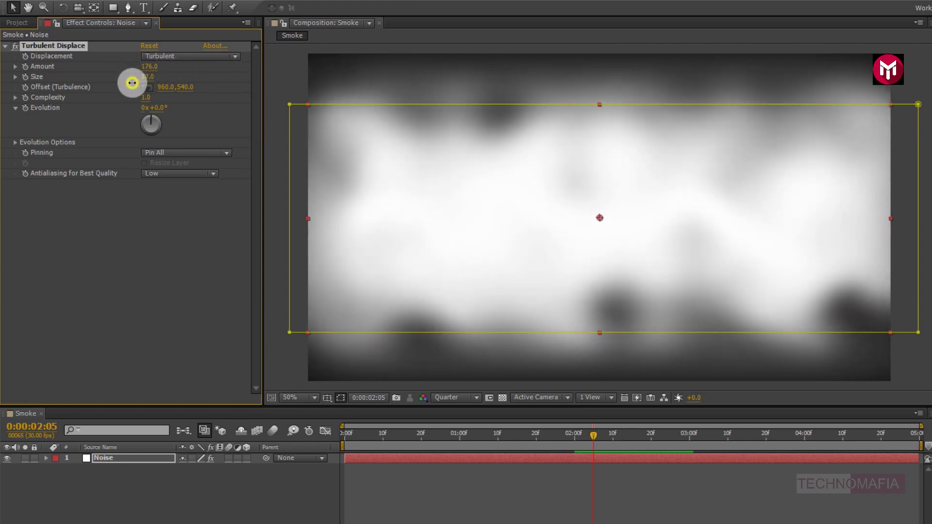
pyautogui.moveTo(132, 83); pyautogui.dragTo(385, 97)
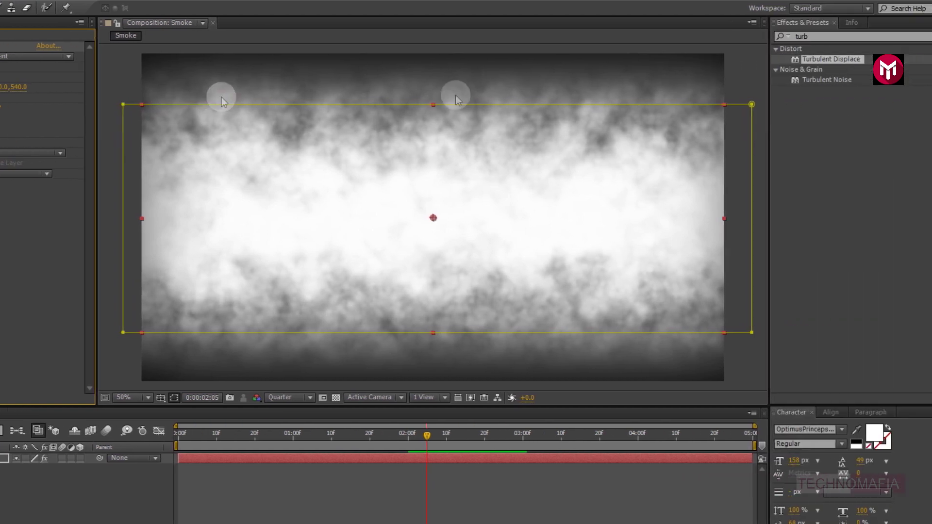
# - Apply Turbulent Displace again, giving Turbulent Displace 2 Amount 180, Size 80, Complexity 6.0
pyautogui.click(817, 63)
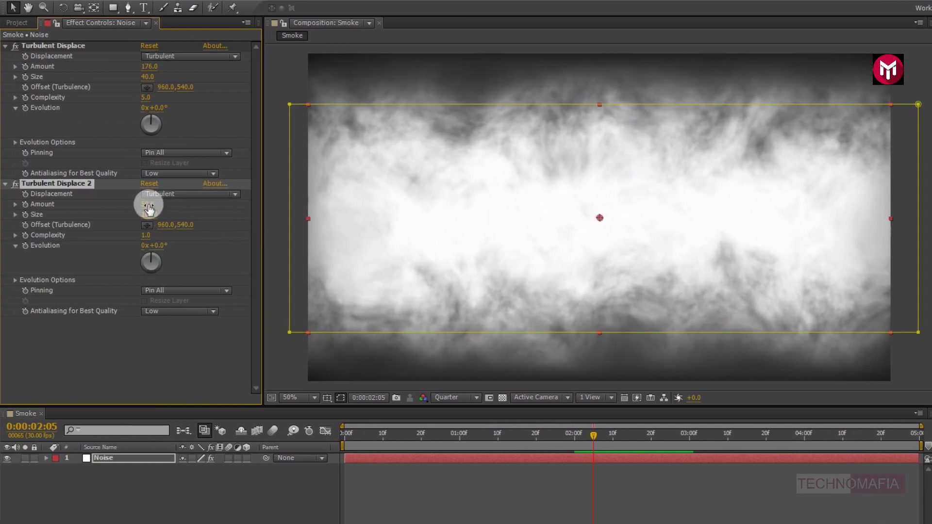
pyautogui.moveTo(148, 208); pyautogui.dragTo(228, 212)
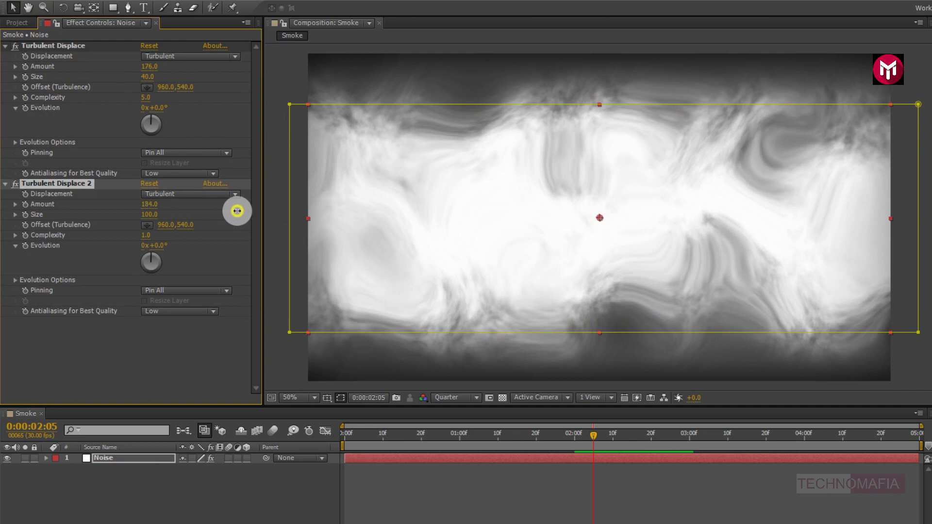
pyautogui.moveTo(236, 211); pyautogui.dragTo(237, 210)
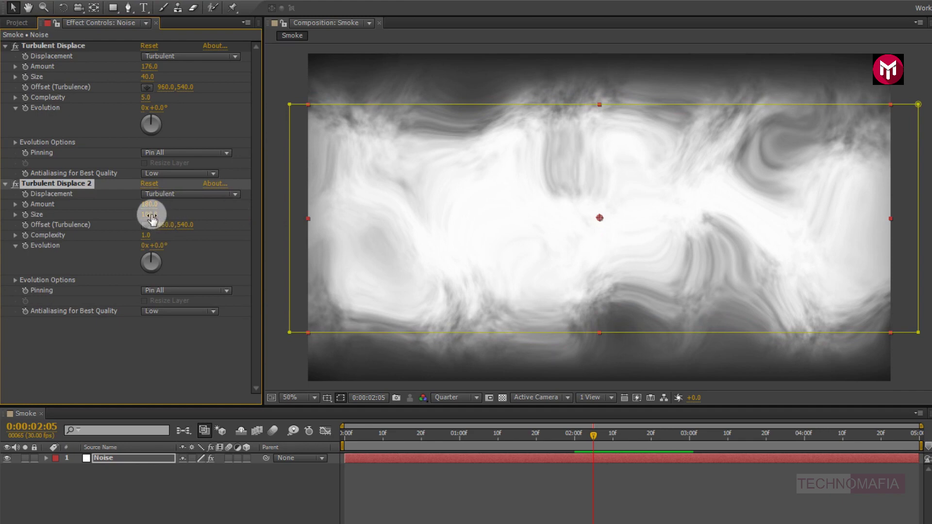
pyautogui.moveTo(145, 214); pyautogui.dragTo(455, 249)
pyautogui.hotkey('ctrl', 'z')
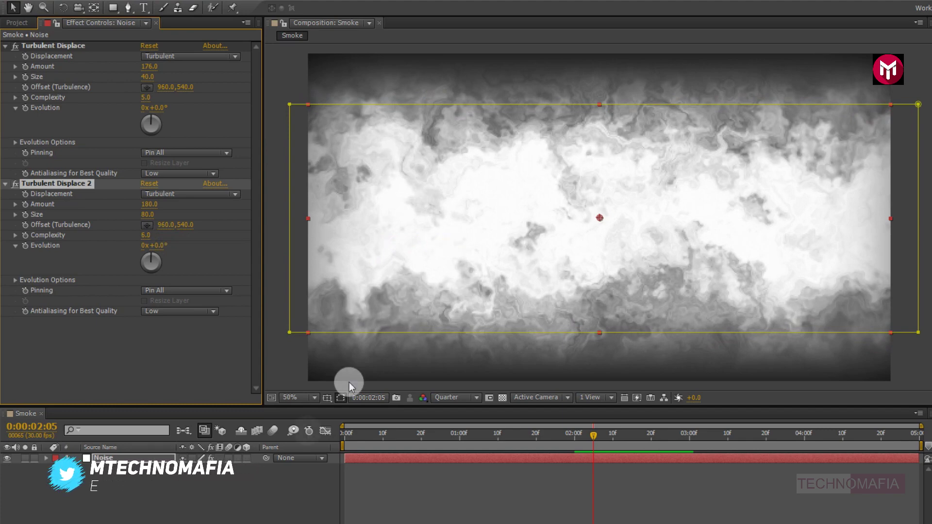
# - Keyframe Turbulent Displace 2's Evolution from 0° at the start to -200° at 4:29
pyautogui.click(343, 438)
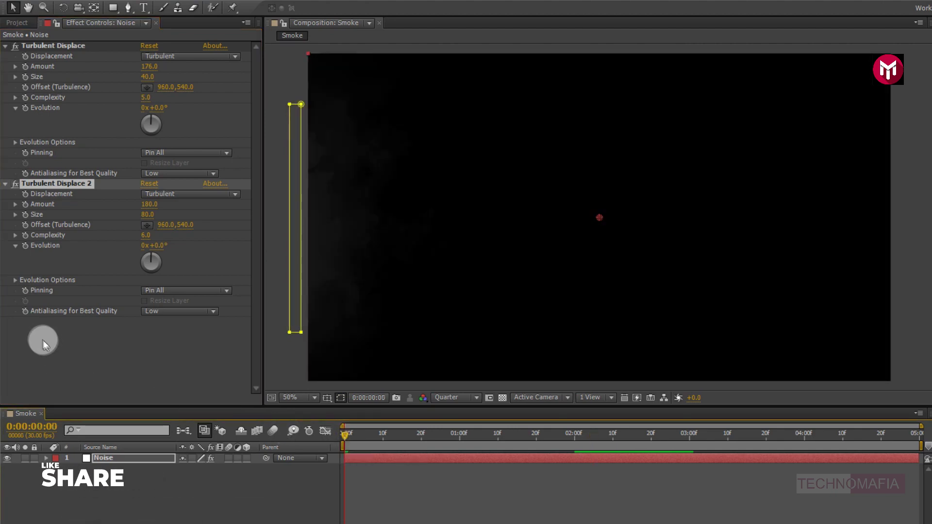
pyautogui.click(24, 248)
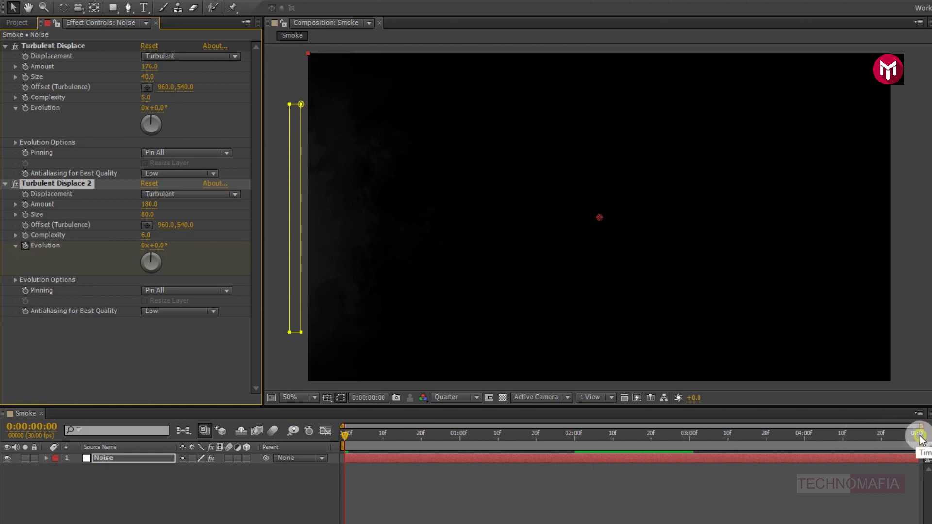
pyautogui.click(919, 435)
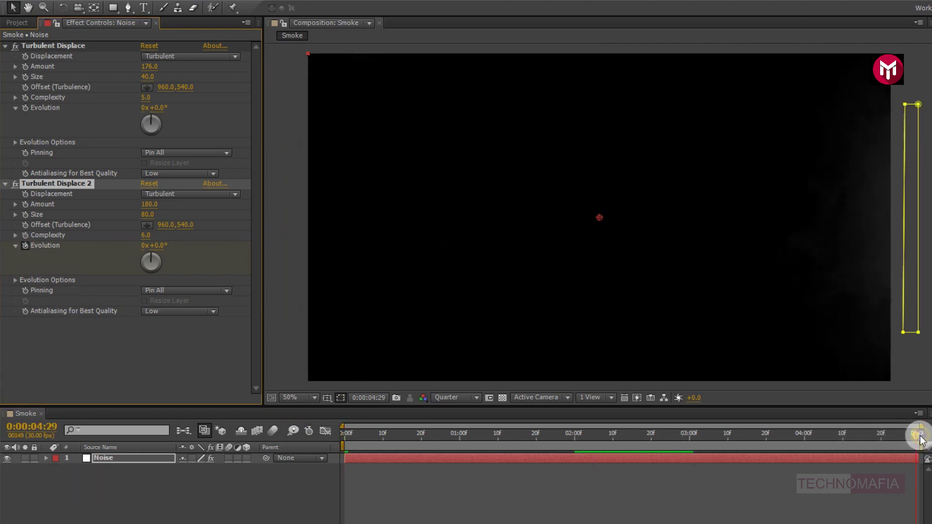
pyautogui.click(160, 246)
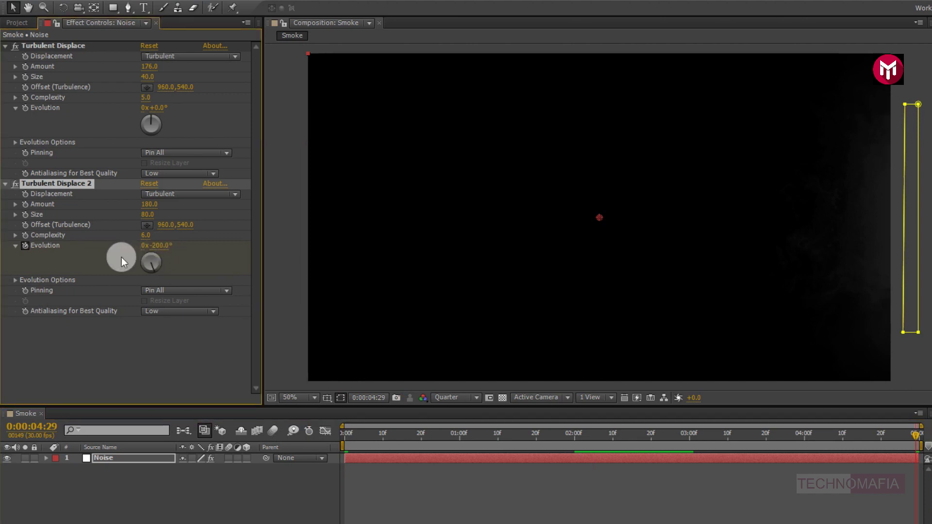
pyautogui.click(344, 435)
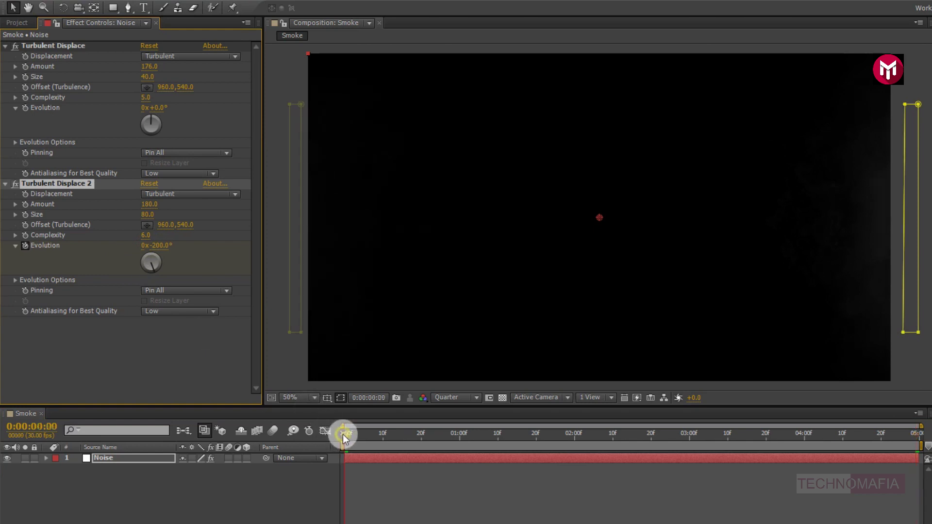
# - Set preview resolution to Auto and play a preview of the churning smoke
pyautogui.click(444, 397)
pyautogui.click(445, 411)
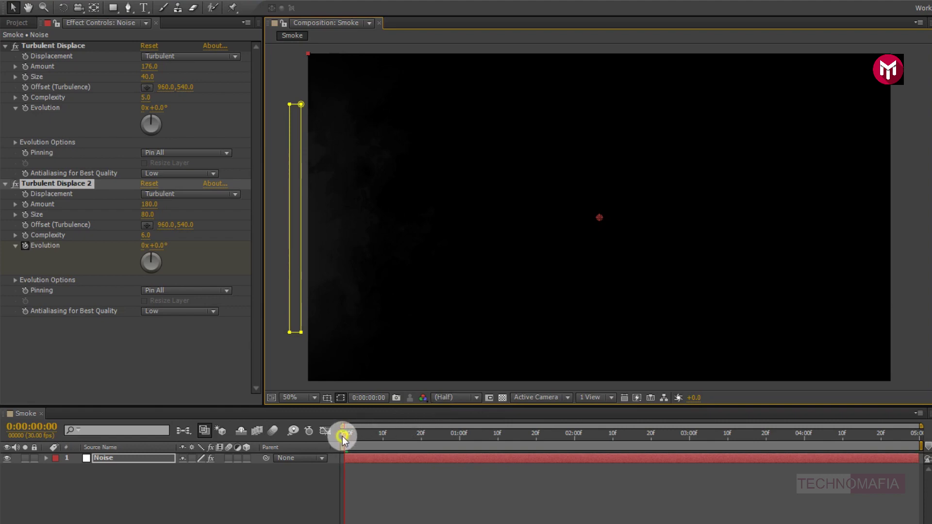
pyautogui.press('space')
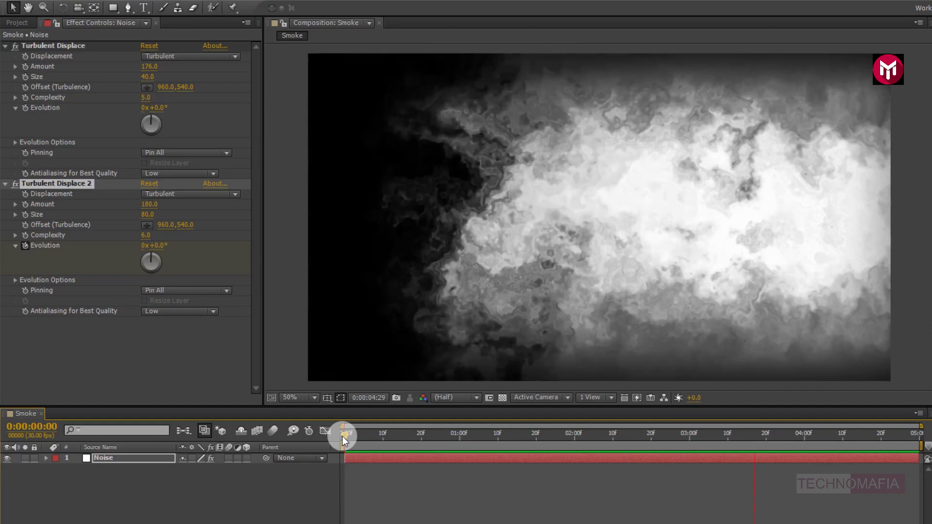
pyautogui.press('space')
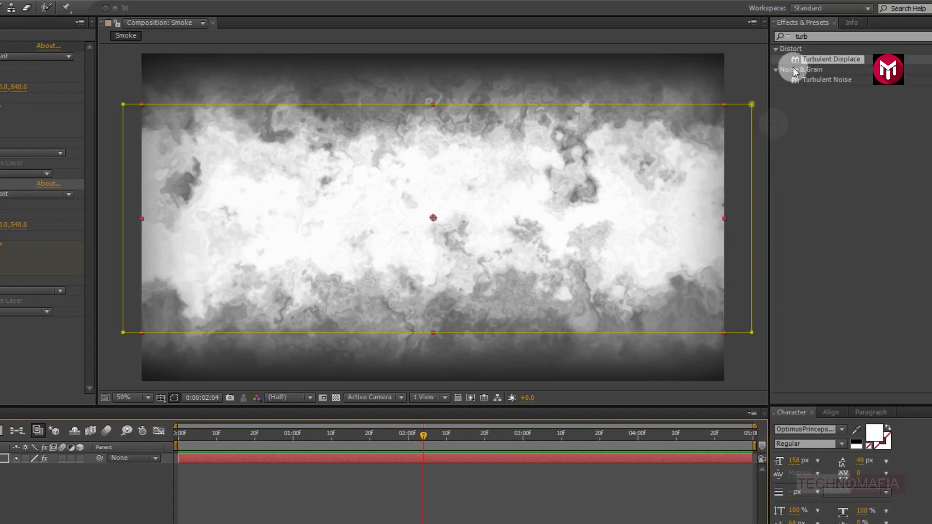
# - Search 'frac' in Effects & Presets and pick Fractal Noise
pyautogui.doubleClick(790, 35)
pyautogui.write('frac')
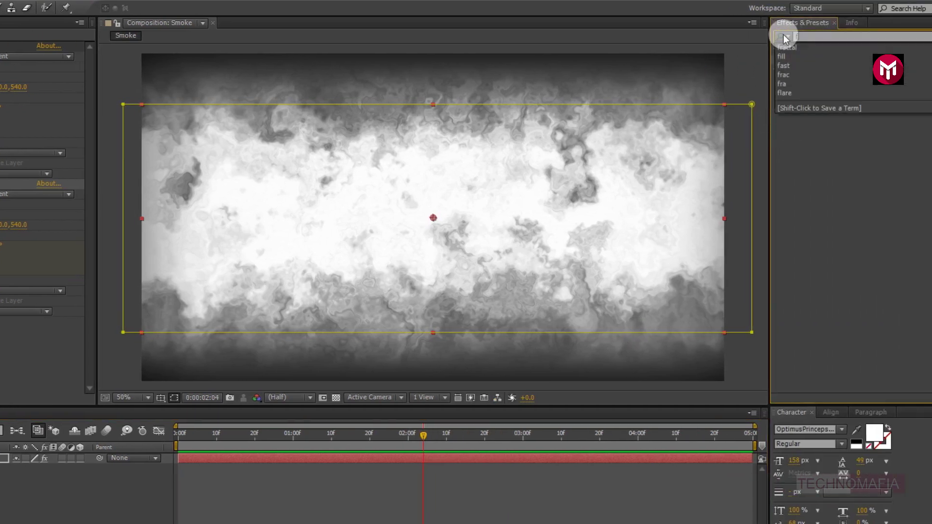
pyautogui.click(785, 37)
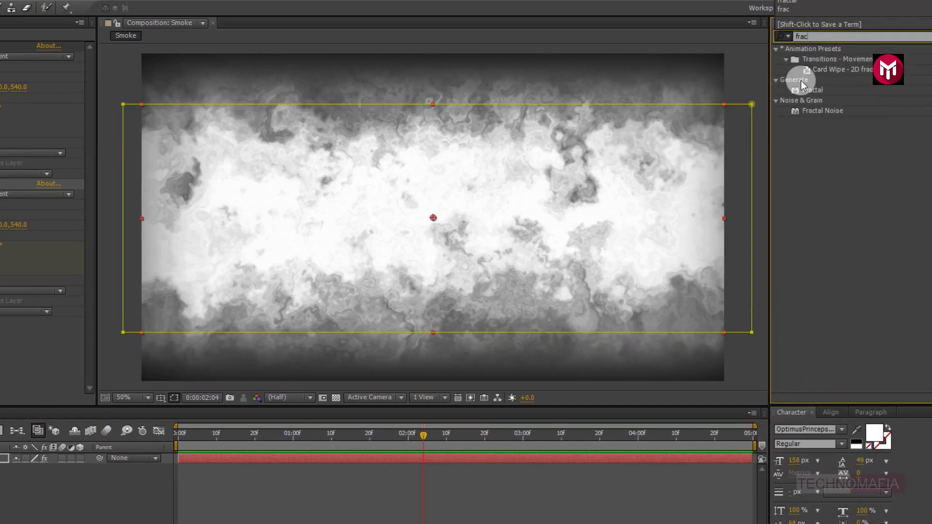
pyautogui.click(815, 111)
pyautogui.click(814, 111)
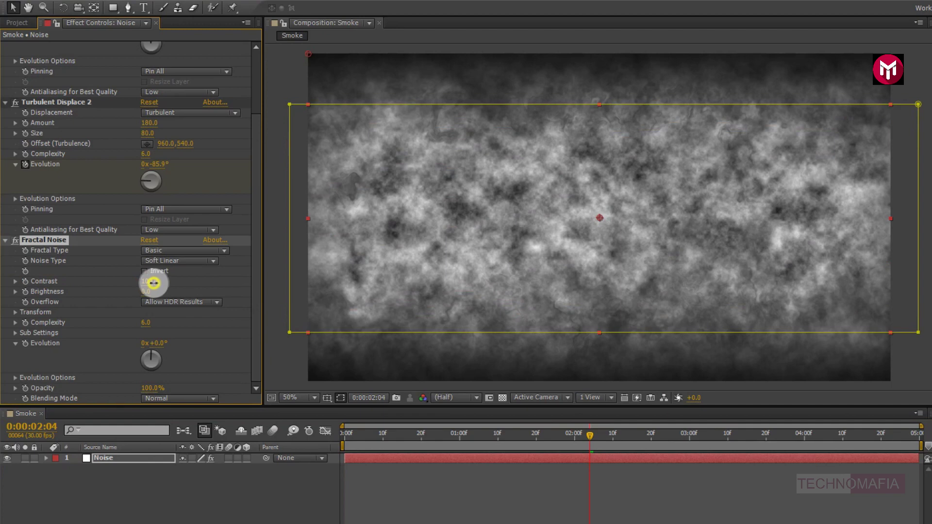
# - Set Fractal Noise Contrast 127 and Brightness -20, and drive Evolution with time*60
pyautogui.moveTo(163, 283); pyautogui.dragTo(136, 301)
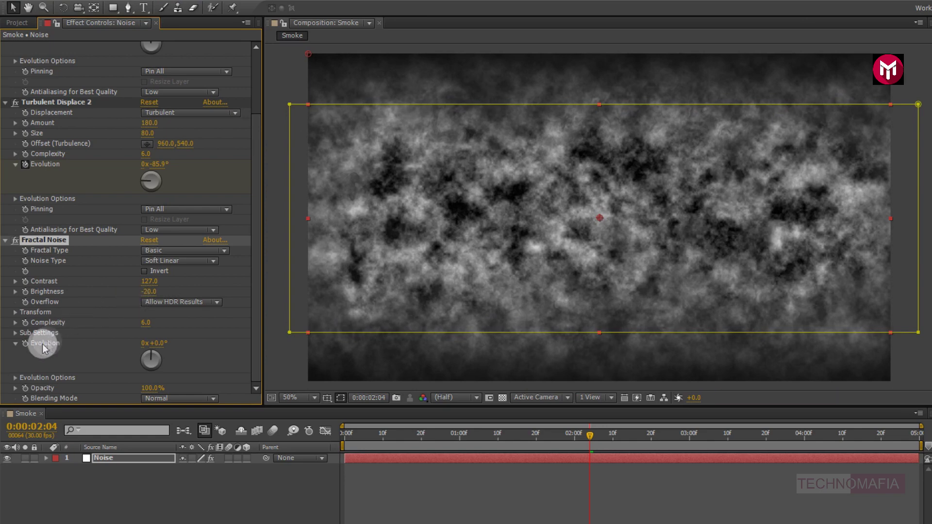
pyautogui.keyDown('alt'); pyautogui.click(26, 345); pyautogui.keyUp('alt')
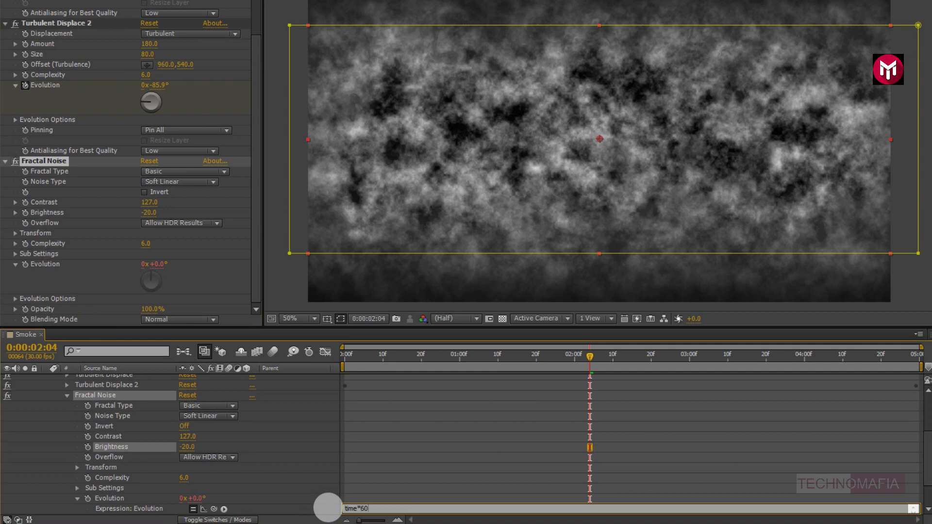
pyautogui.click(328, 511)
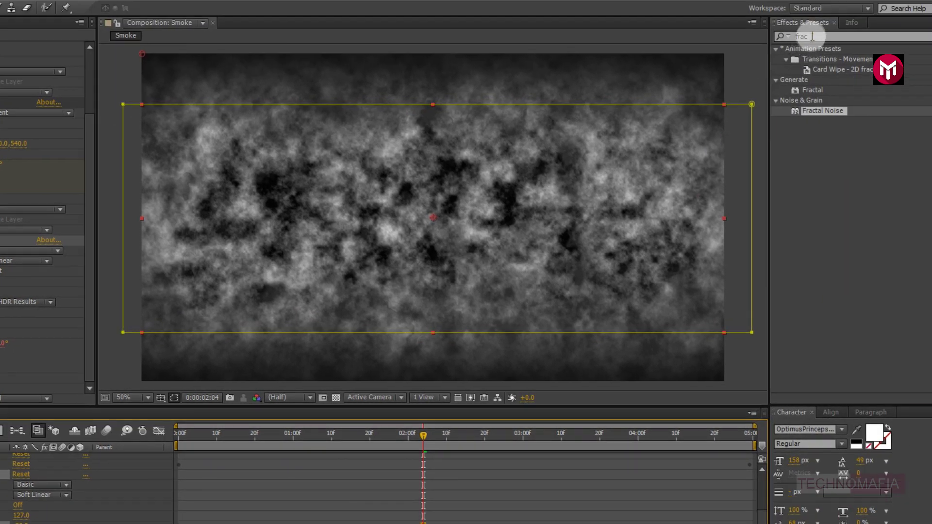
# - Search 'cc v' and apply CC Vector Blur to the Noise layer
pyautogui.click(783, 38)
pyautogui.write('cc ve')
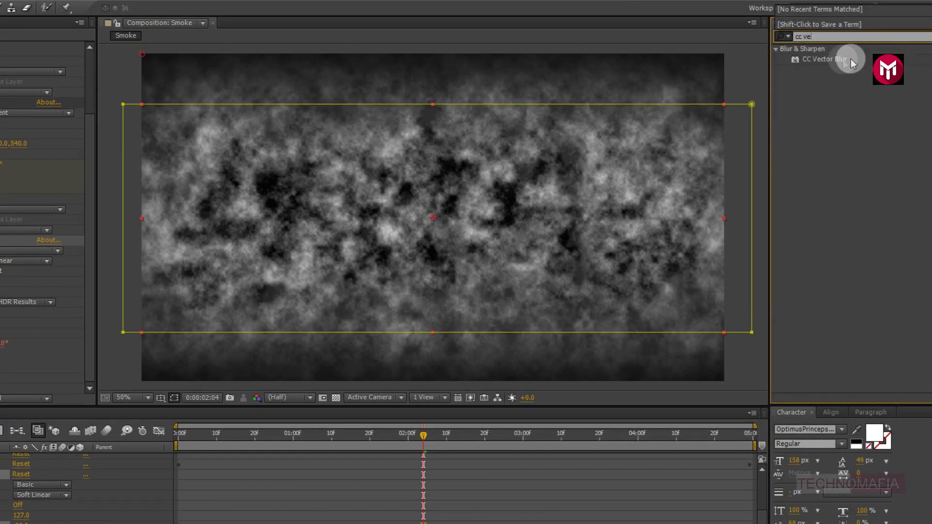
pyautogui.click(844, 57)
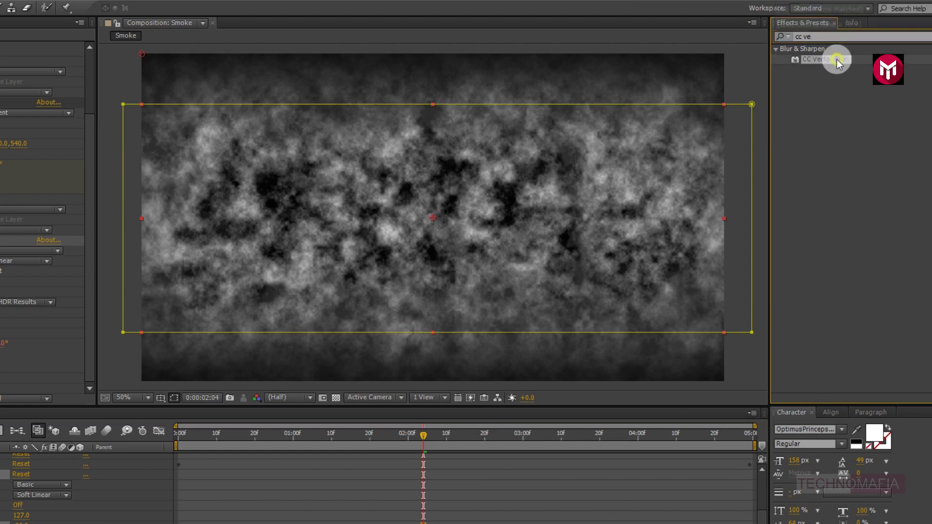
pyautogui.doubleClick(837, 60)
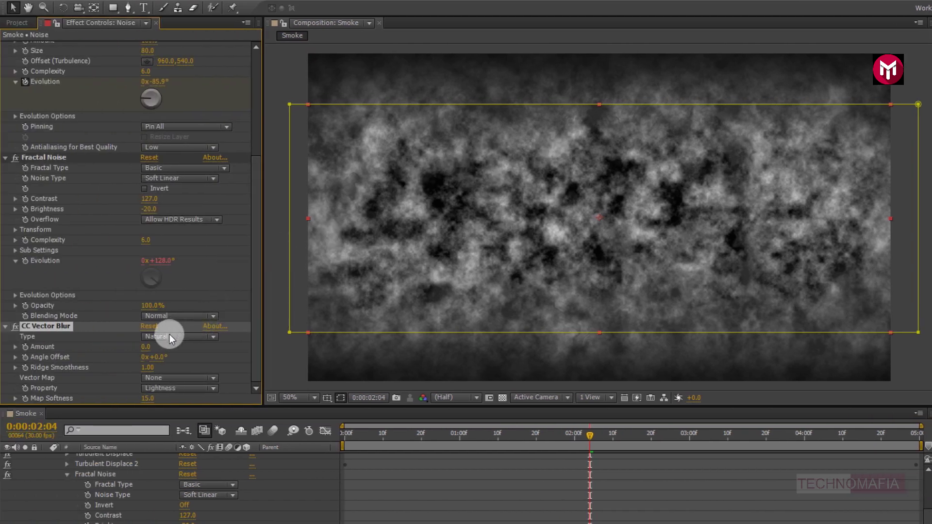
# - Set CC Vector Blur's Type to Direction Fading and Amount to 91
pyautogui.click(167, 336)
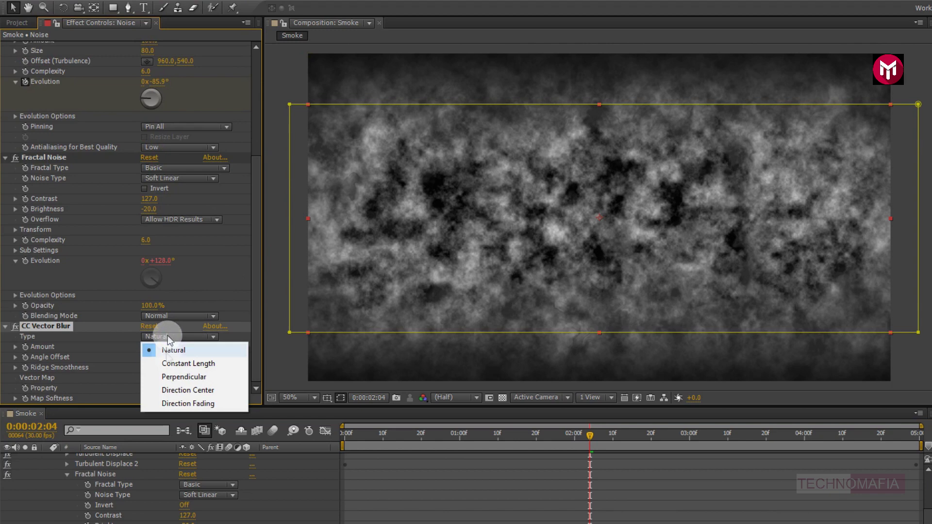
pyautogui.click(217, 406)
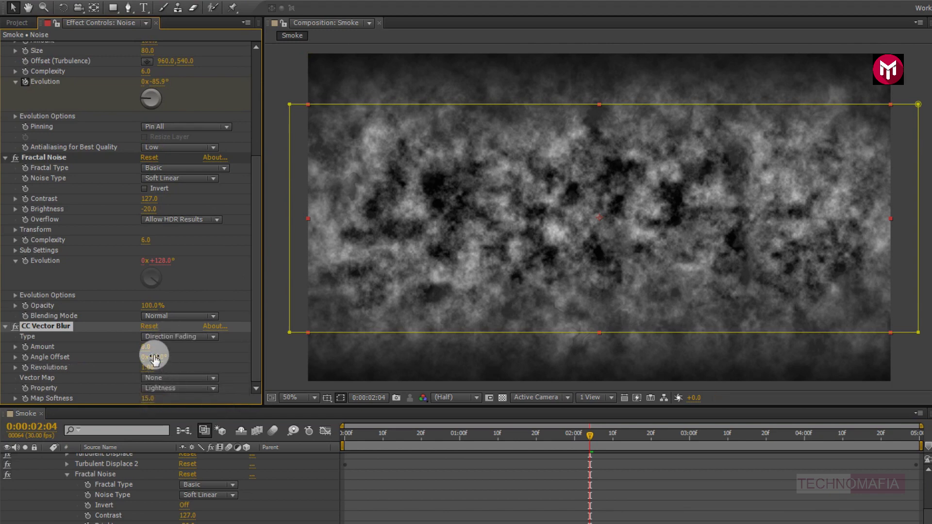
pyautogui.moveTo(149, 346); pyautogui.dragTo(210, 351)
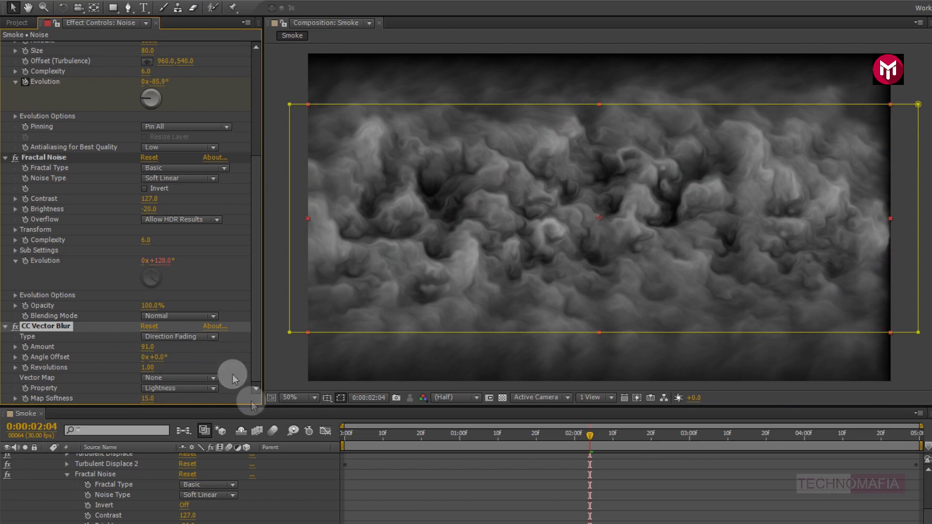
pyautogui.click(342, 433)
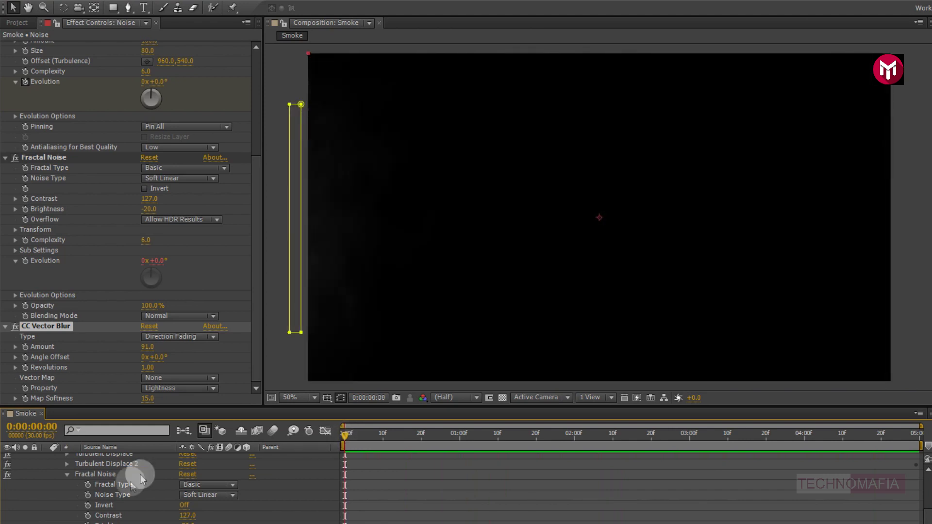
# - Collapse the Noise layer's mask properties and add a new adjustment layer above Noise
pyautogui.scroll(5, 71, 483)
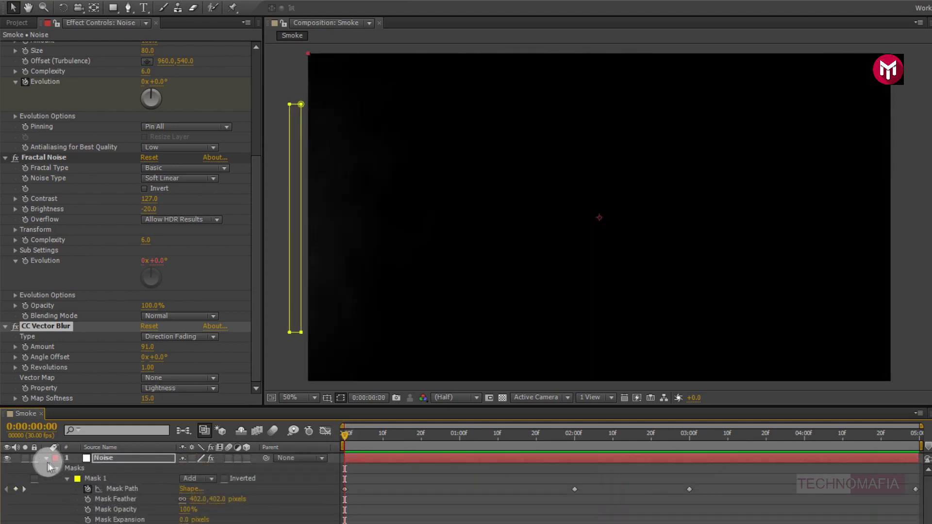
pyautogui.click(45, 461)
pyautogui.click(99, 481)
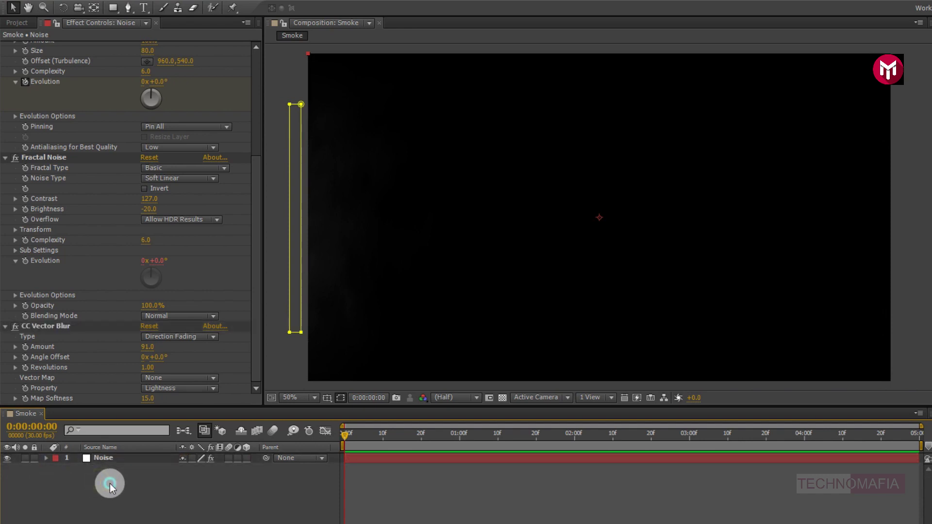
pyautogui.rightClick(108, 483)
pyautogui.moveTo(125, 357)
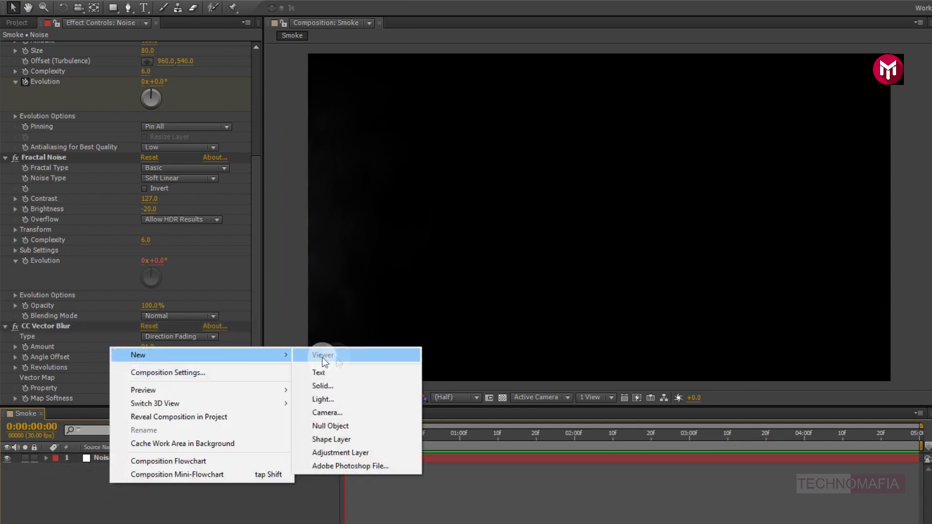
pyautogui.click(349, 452)
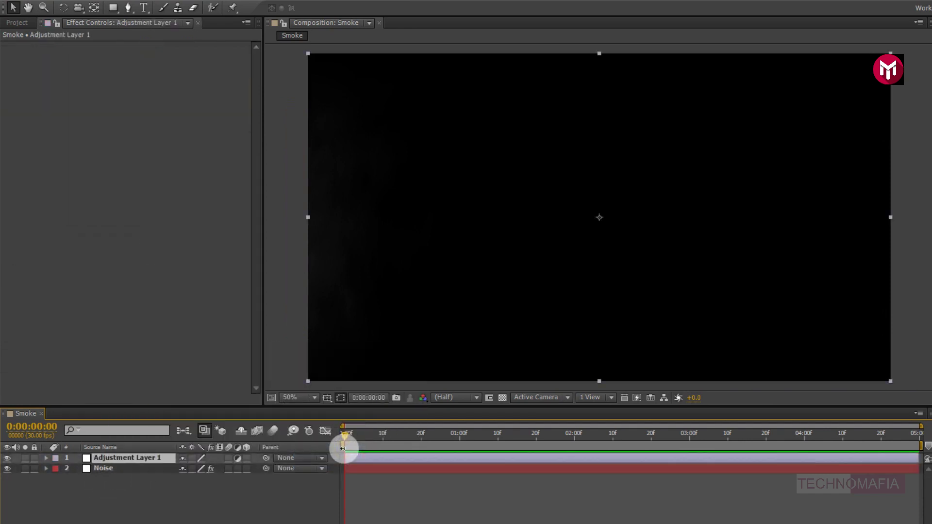
# - At 2:05, apply Tint to the adjustment layer and map white to pale yellow FAFCCB
pyautogui.click(594, 434)
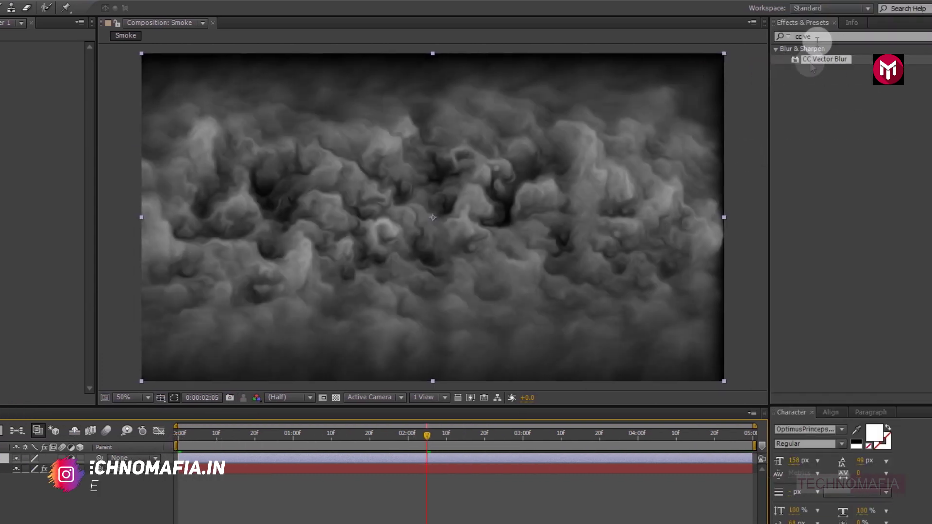
pyautogui.click(776, 37)
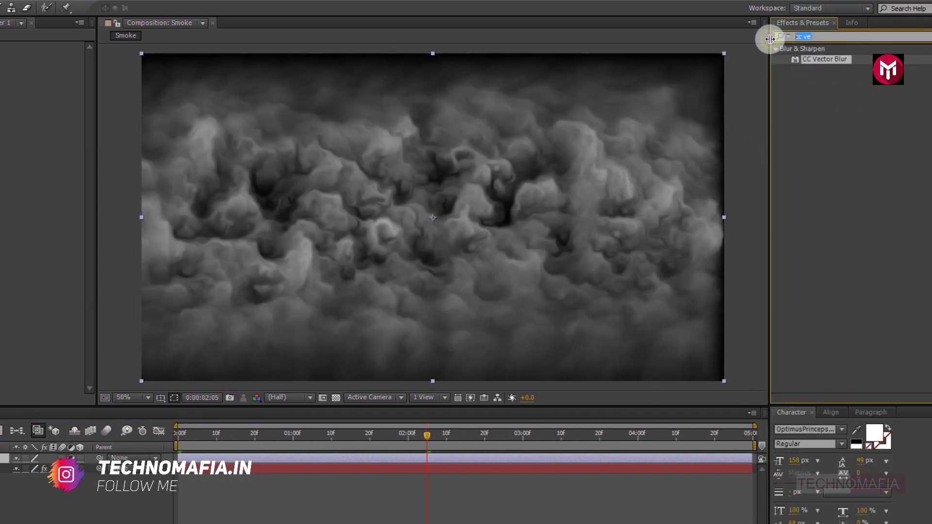
pyautogui.write('tint')
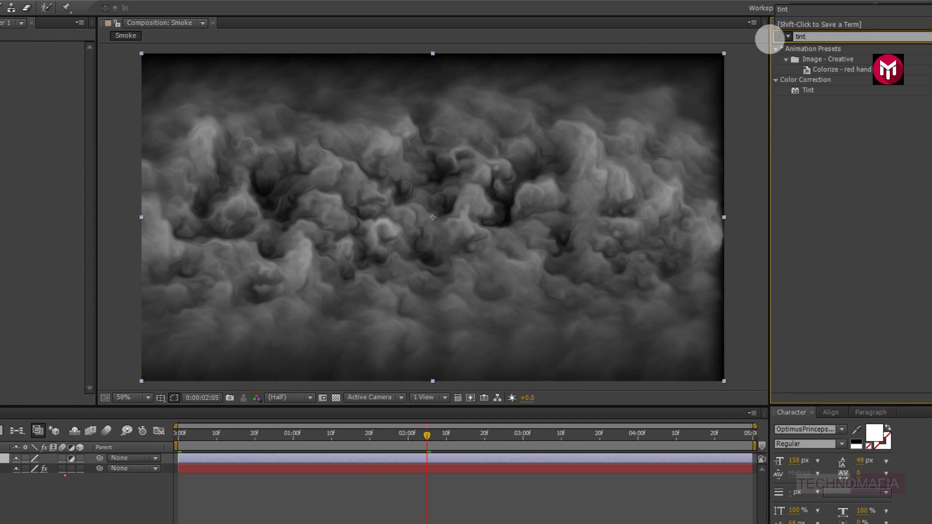
pyautogui.doubleClick(807, 90)
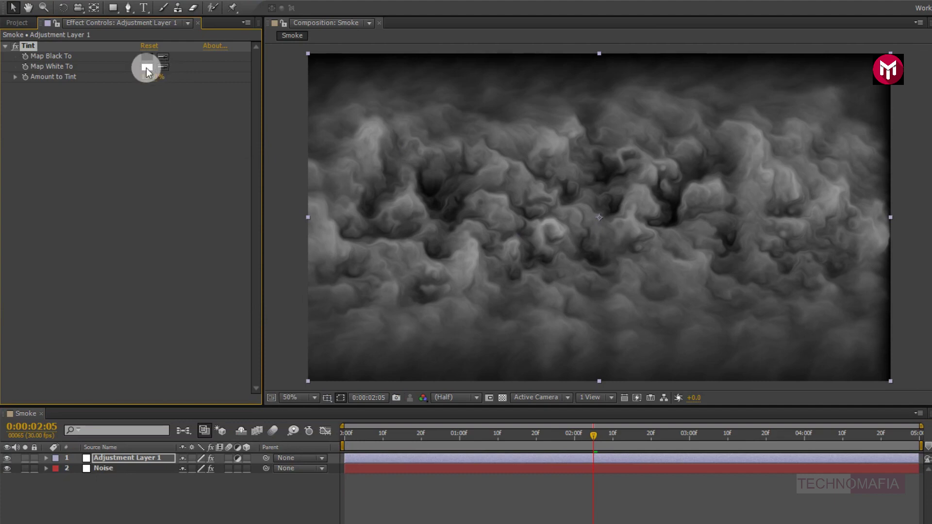
pyautogui.click(147, 68)
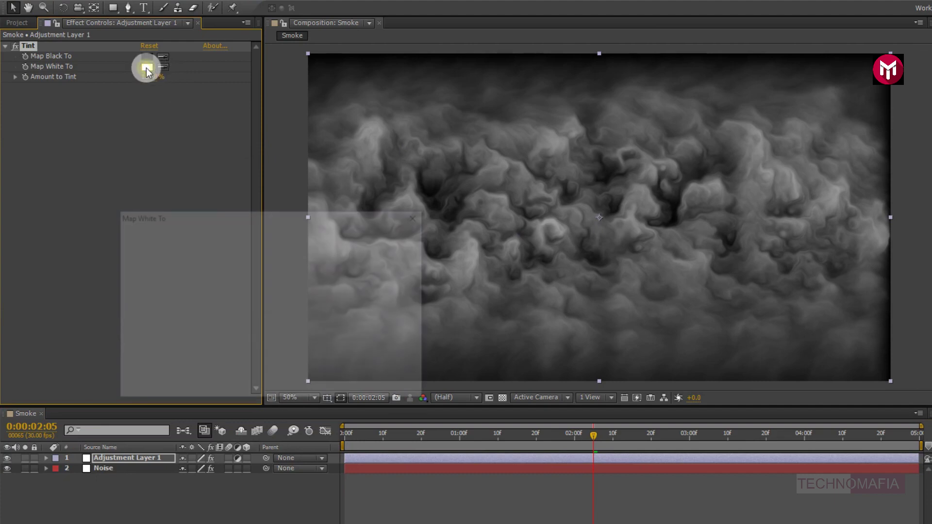
pyautogui.click(291, 362)
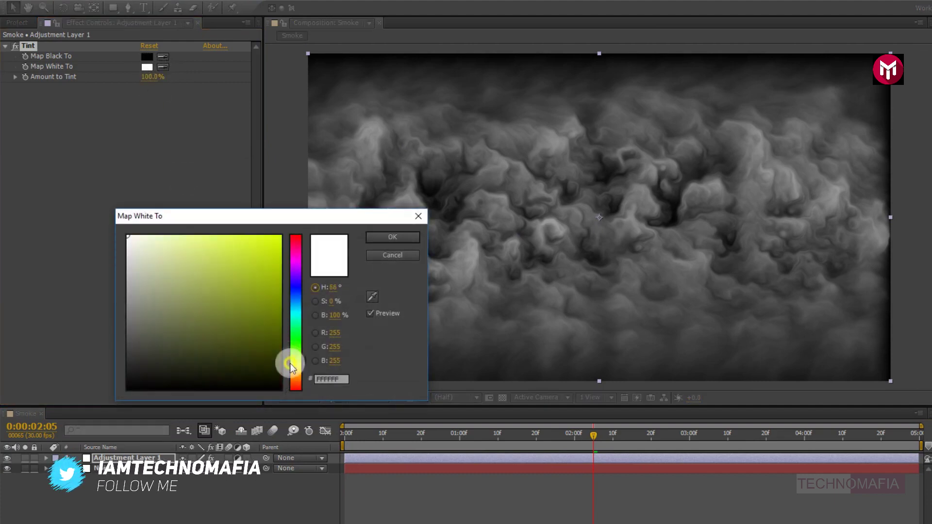
pyautogui.click(157, 237)
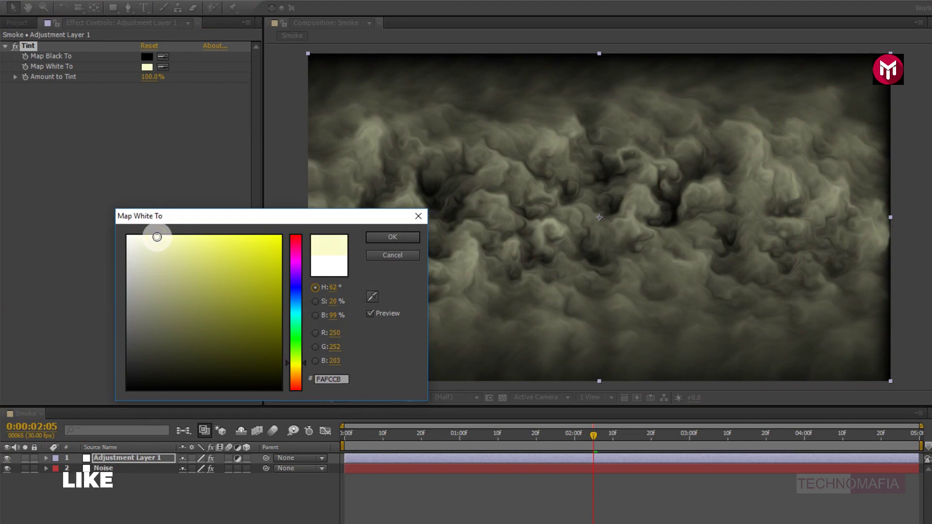
pyautogui.click(377, 236)
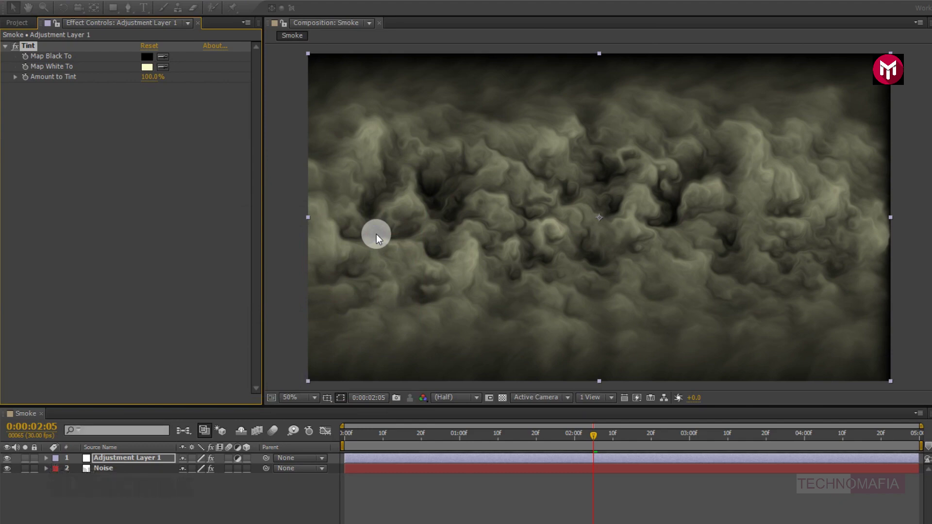
# - Return to 0:00:00:00 and play the Smoke comp to watch the cream-tinted wipe
pyautogui.click(344, 437)
pyautogui.press('space')
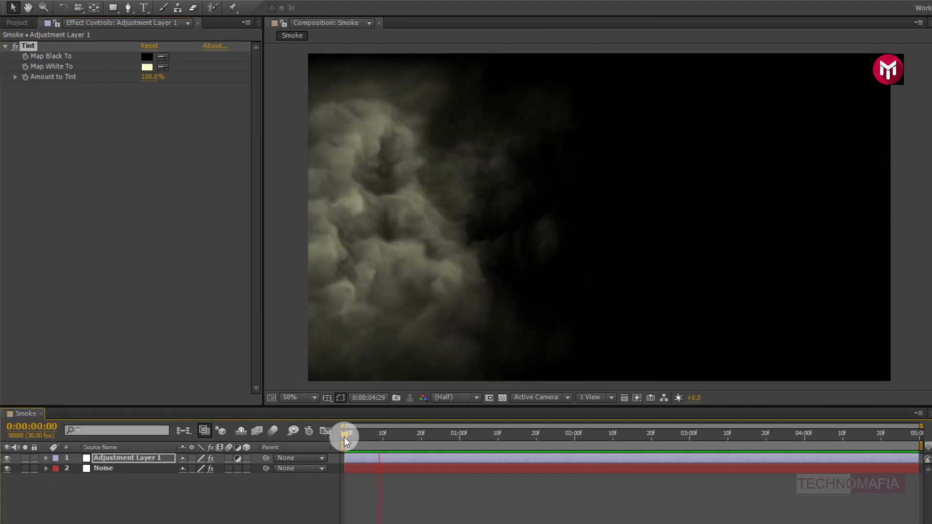